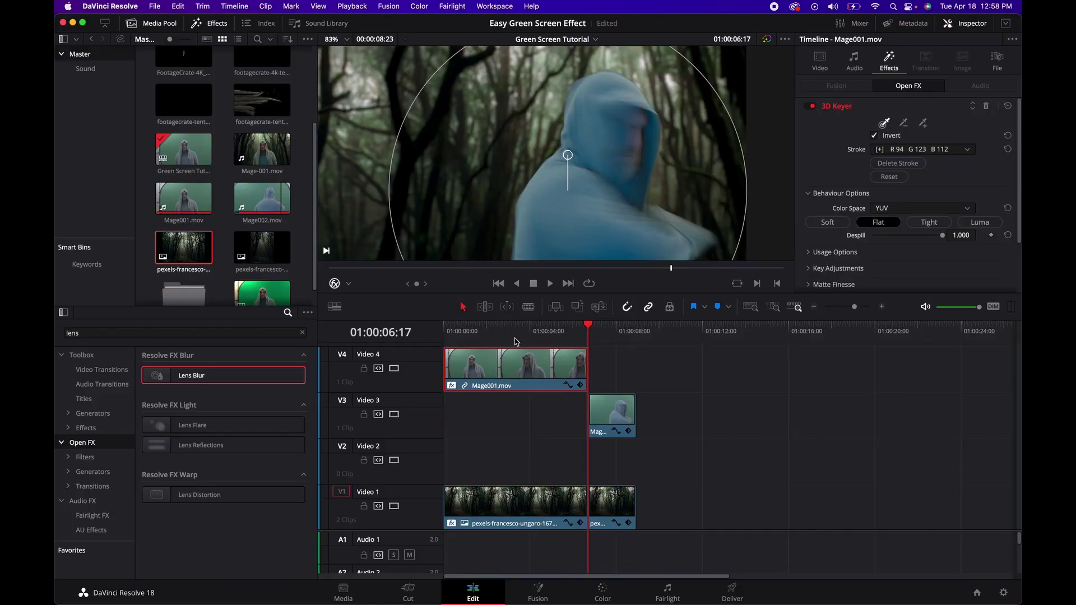
Return to the wizard's early frames near 01:00:01:13 and drop the Looping Magic clip onto Video 2.
drag(515, 342, 485, 337)
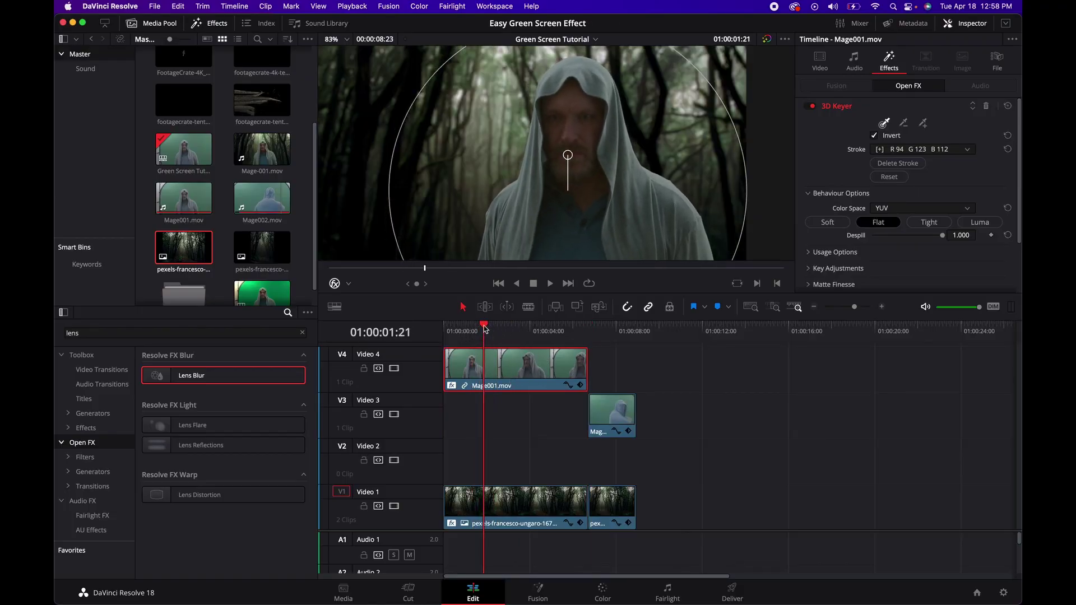
scroll(261, 210, up, 4)
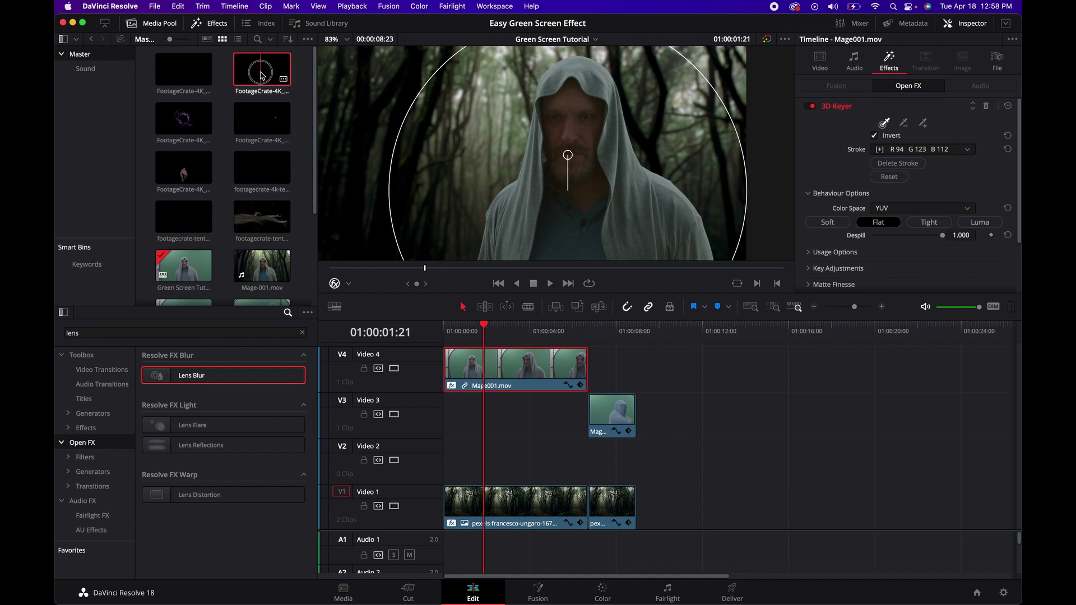
drag(261, 74, 458, 462)
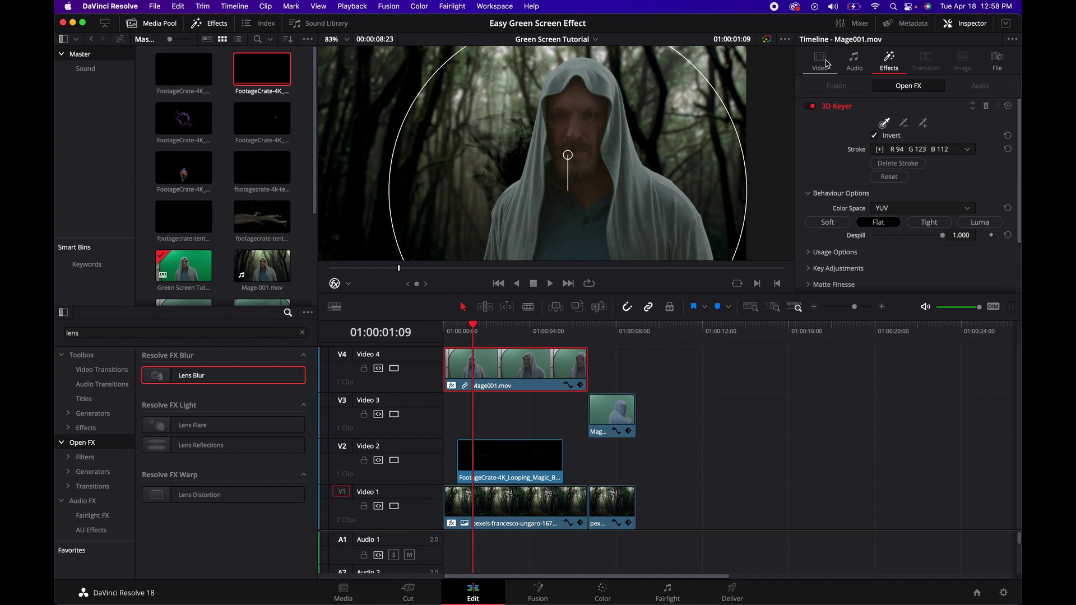
Undo an accidental wizard shift and set the magic ball clip's Position X to -304.
click(827, 63)
mouse_move(895, 112)
mouse_down()
mouse_move(863, 112)
mouse_move(877, 113)
mouse_up()
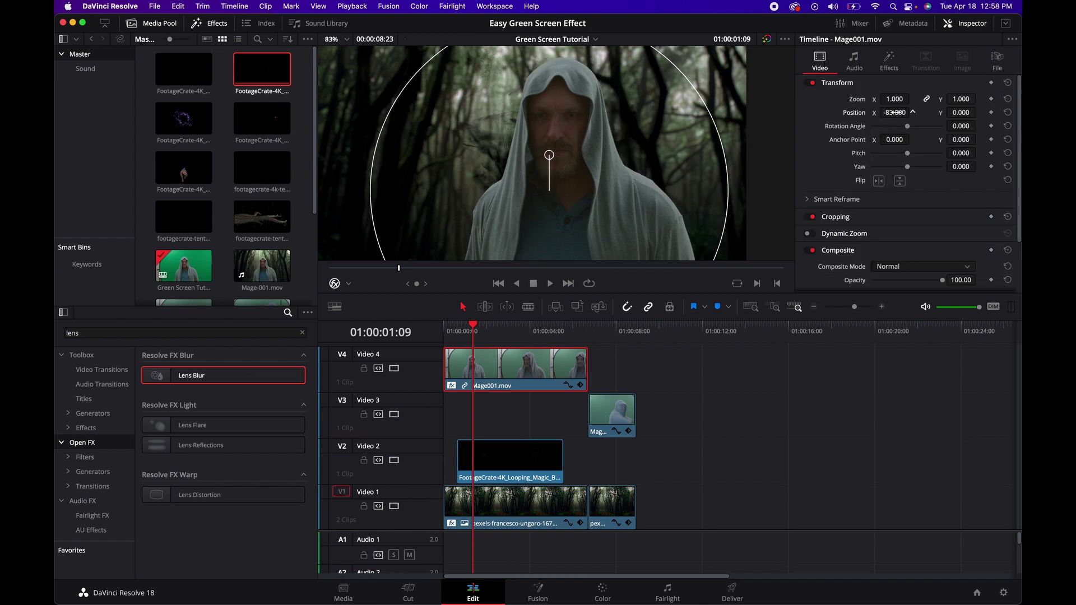
click(178, 7)
click(185, 21)
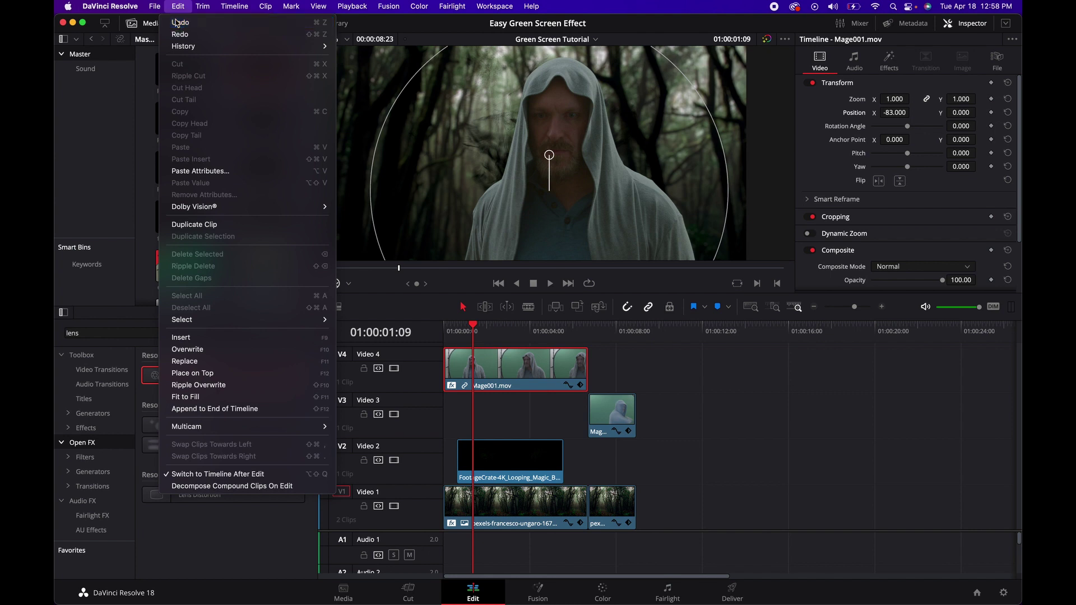
click(519, 465)
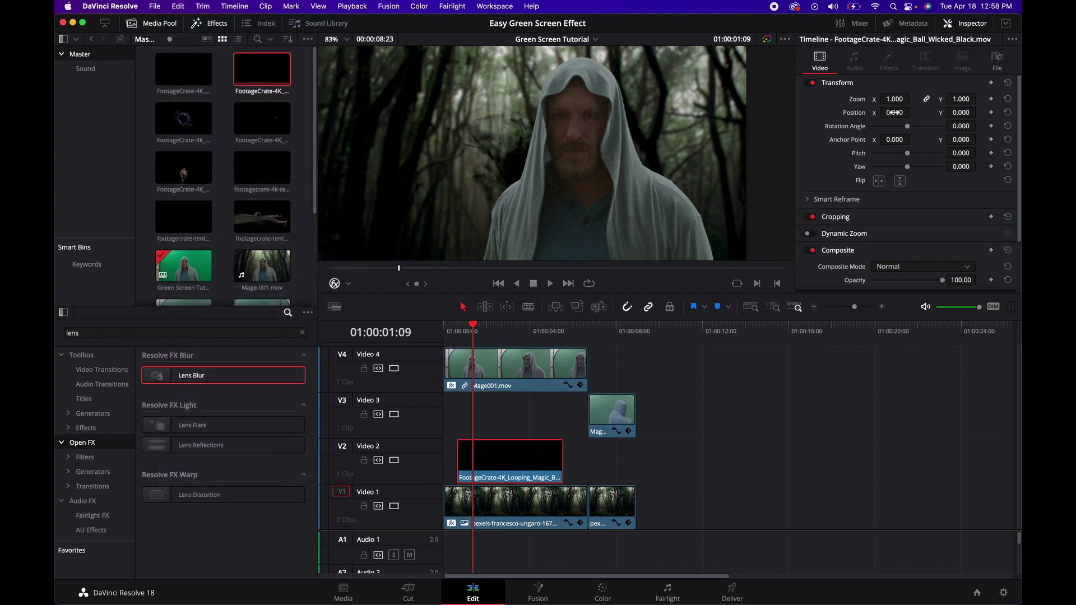
drag(894, 112, 785, 112)
Slide the magic ball clip slightly later on Video 2 so it ends with the wizard.
drag(557, 329, 588, 336)
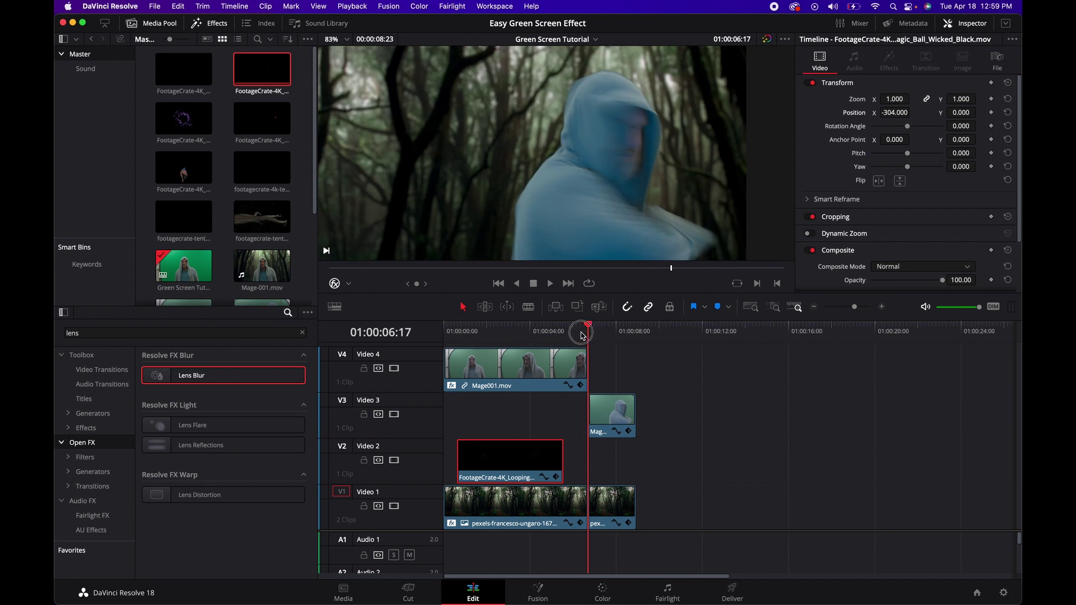
drag(541, 444, 556, 452)
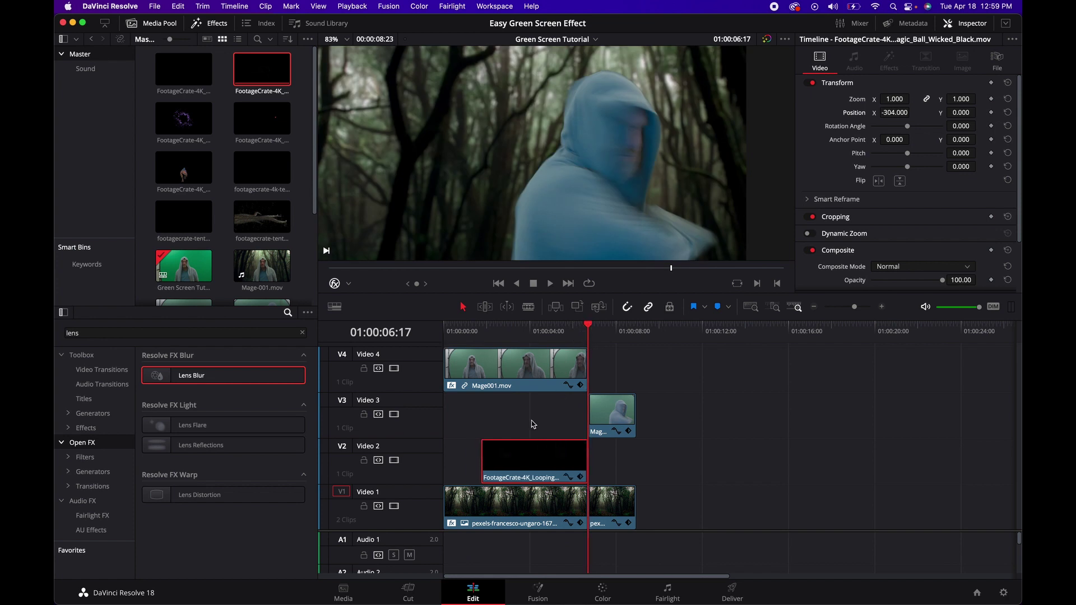
click(483, 335)
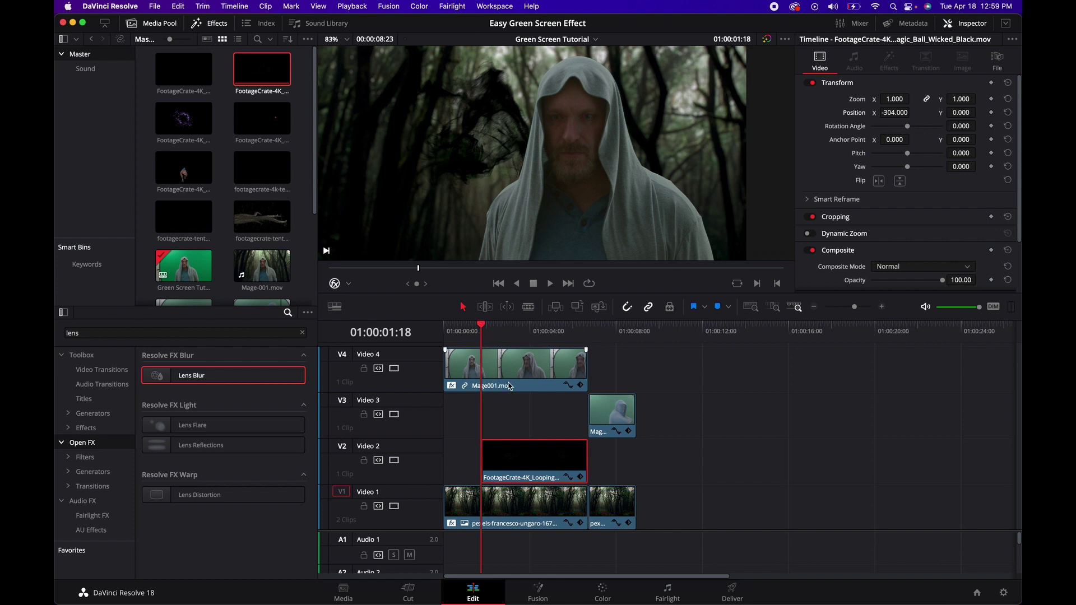
click(481, 462)
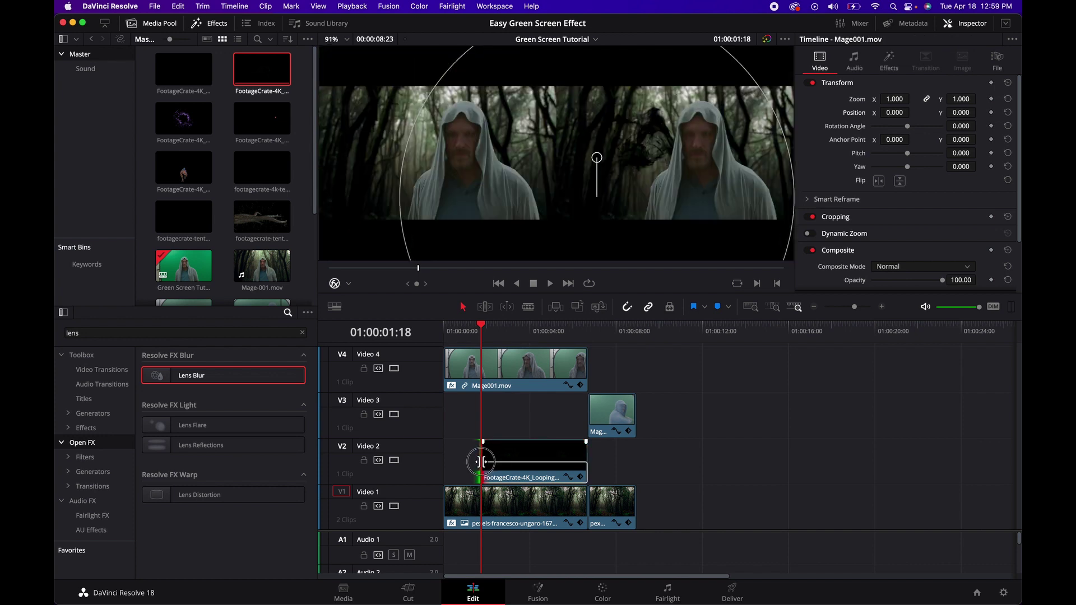
Keyframe the magic ball's Zoom from near 0 at its first frame up to 1.000, then play it back.
drag(495, 336, 484, 333)
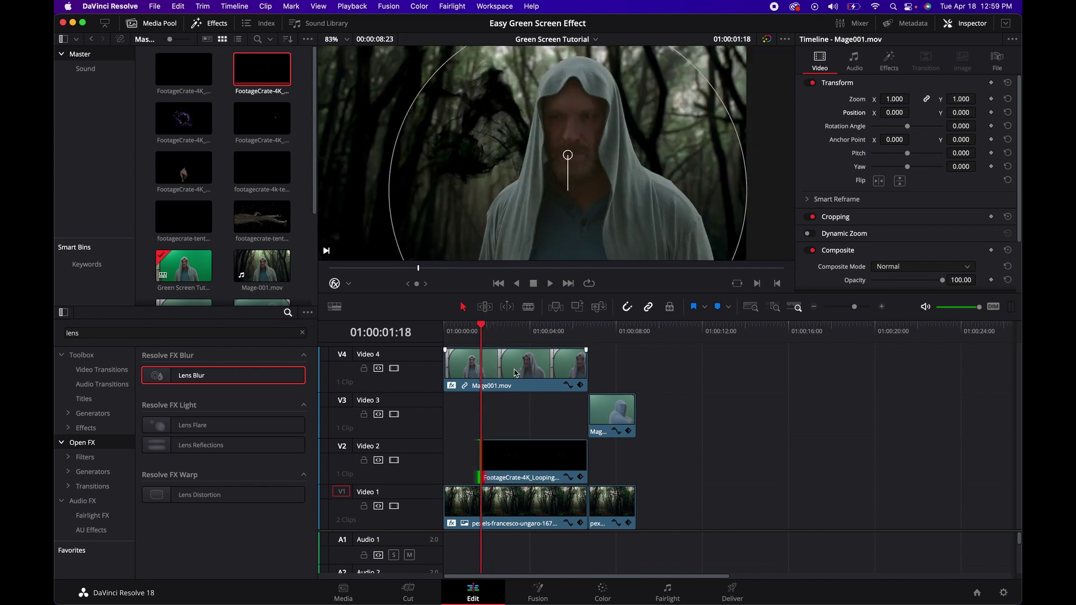
mouse_move(496, 335)
mouse_down()
mouse_move(513, 335)
mouse_move(497, 335)
mouse_up()
click(522, 460)
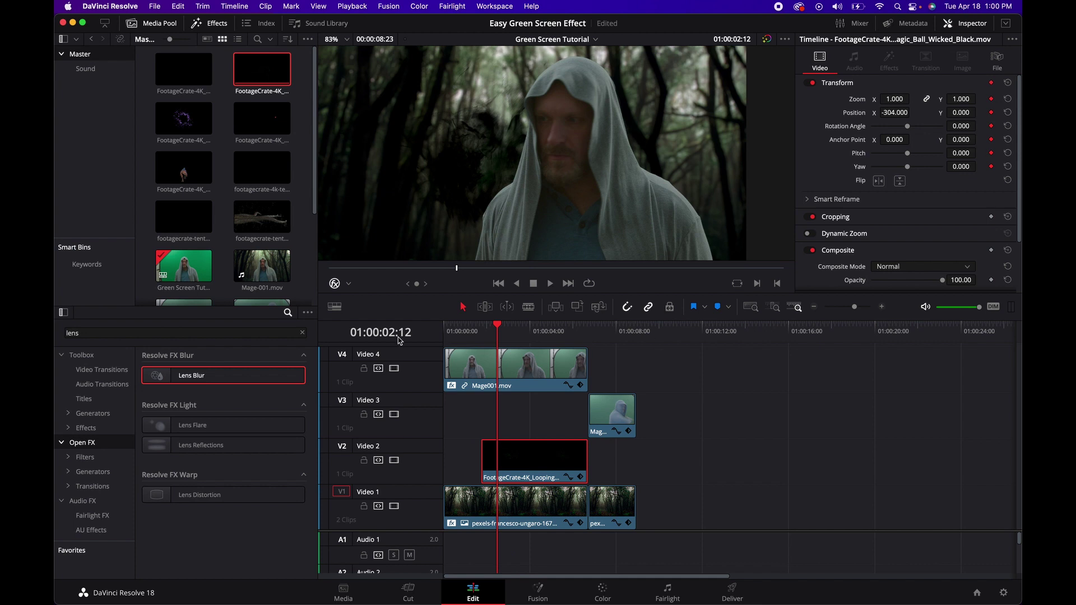
drag(497, 326, 491, 326)
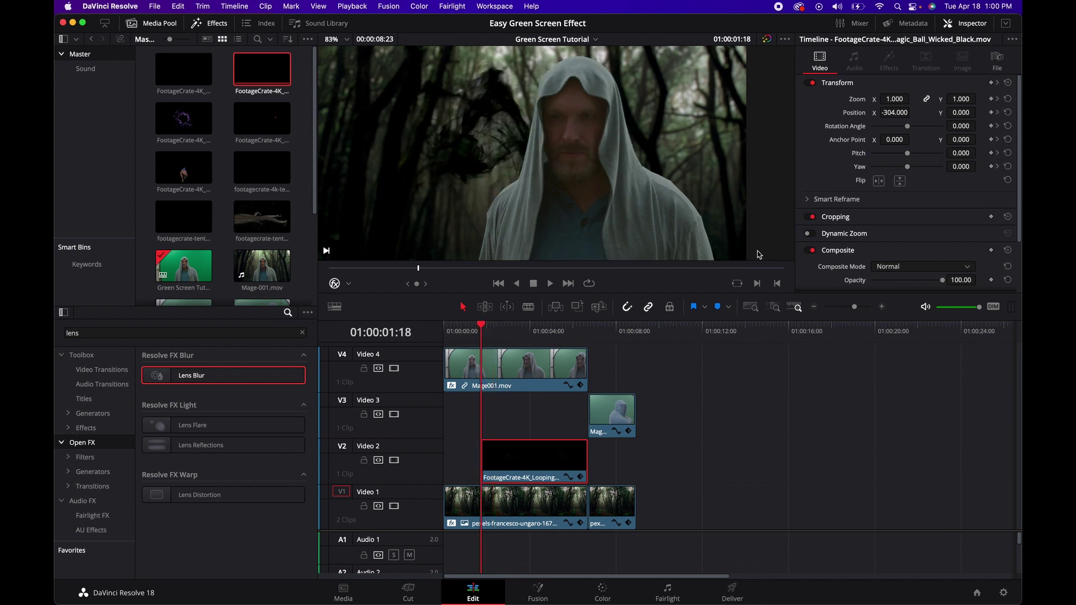
drag(895, 99, 851, 101)
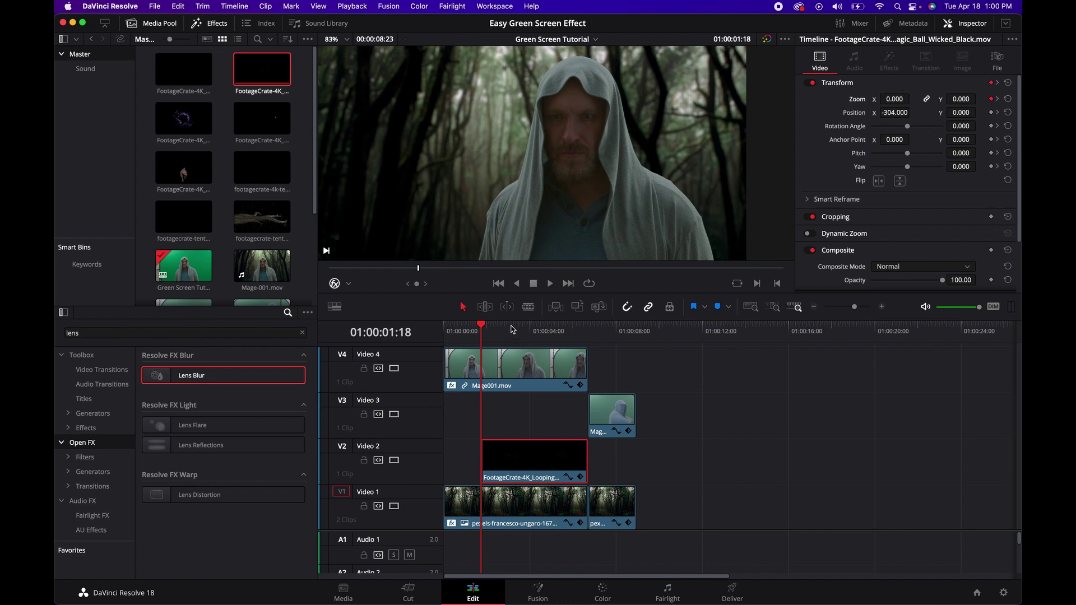
key(space)
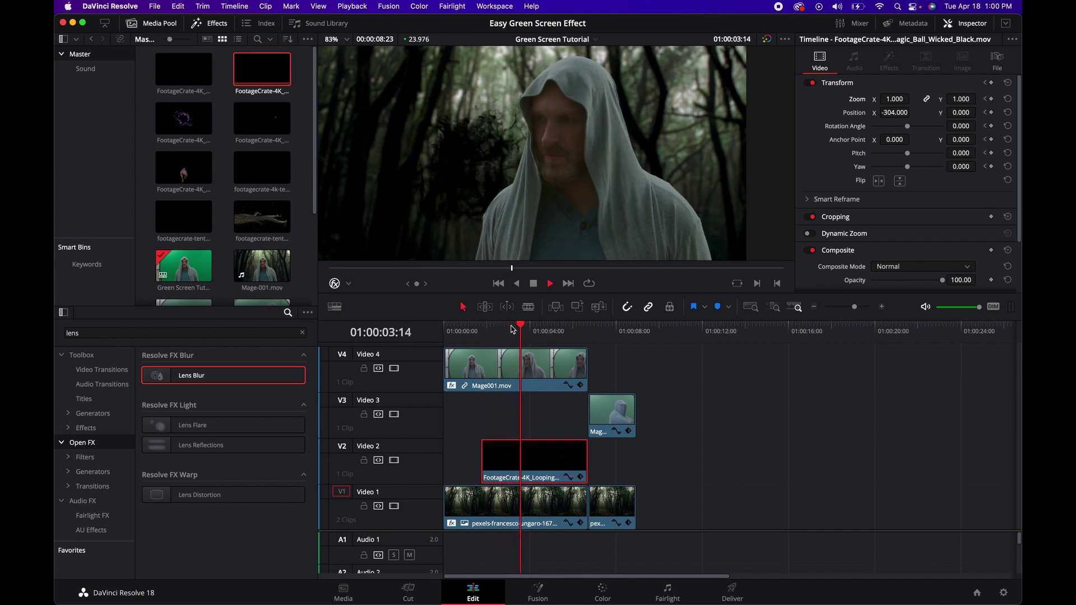
key(space)
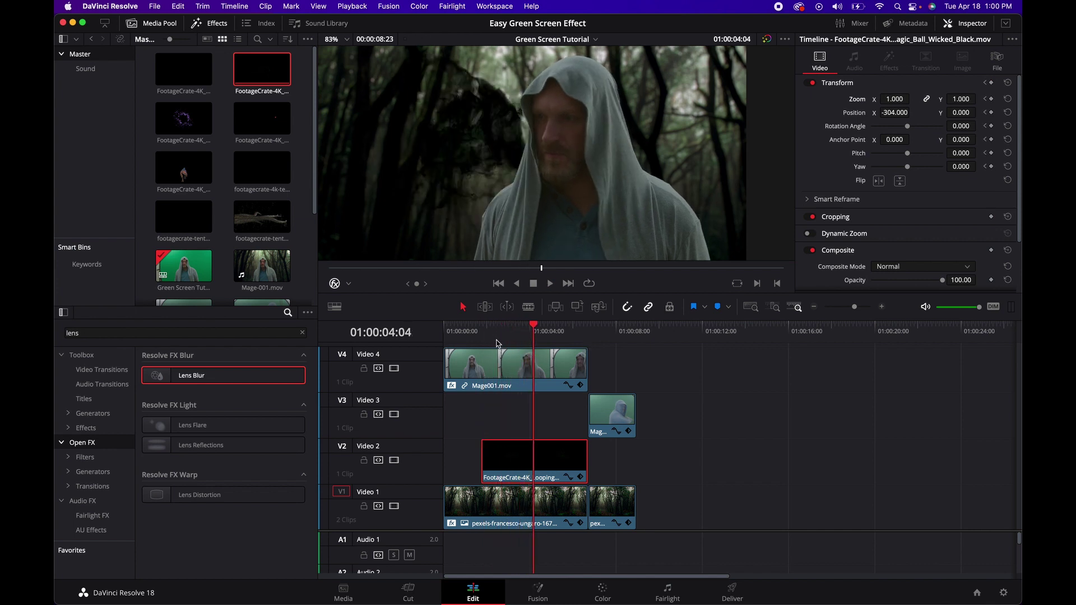
drag(482, 332, 575, 346)
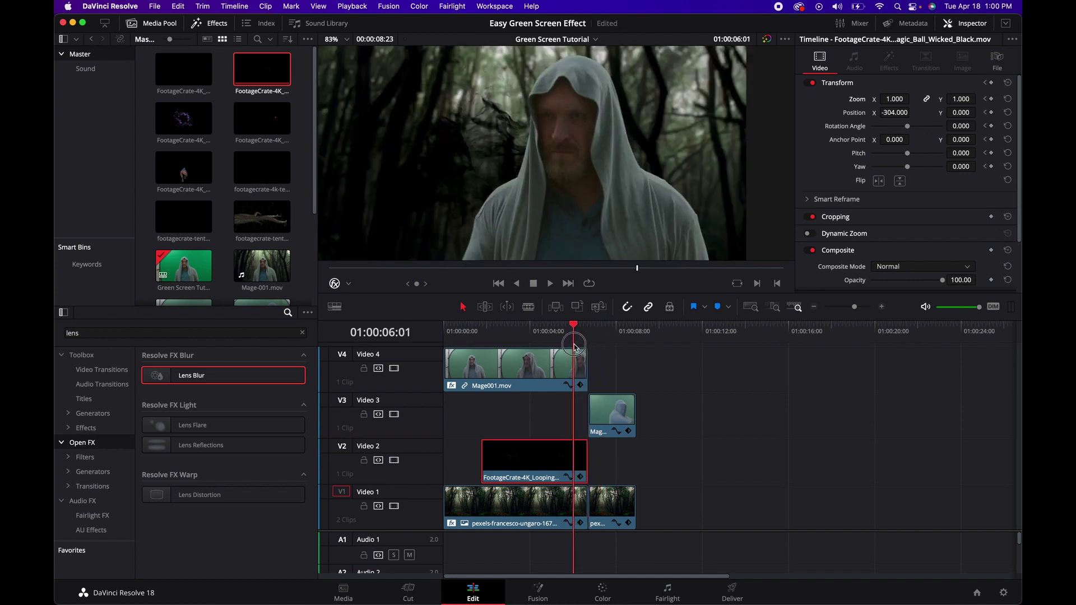
Undo the accidental tentacle drop, then mark the tentacle-at-camera clip's out point at 00:00:01:29.
mouse_move(573, 346)
mouse_down()
mouse_move(514, 345)
mouse_move(572, 342)
mouse_up()
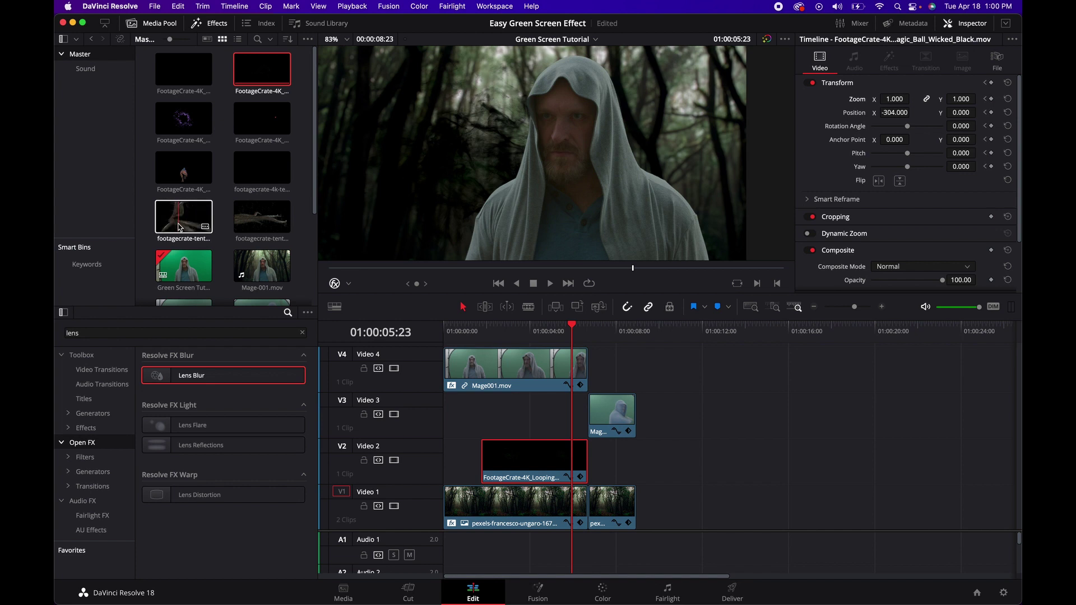
drag(179, 224, 486, 425)
key(super+z)
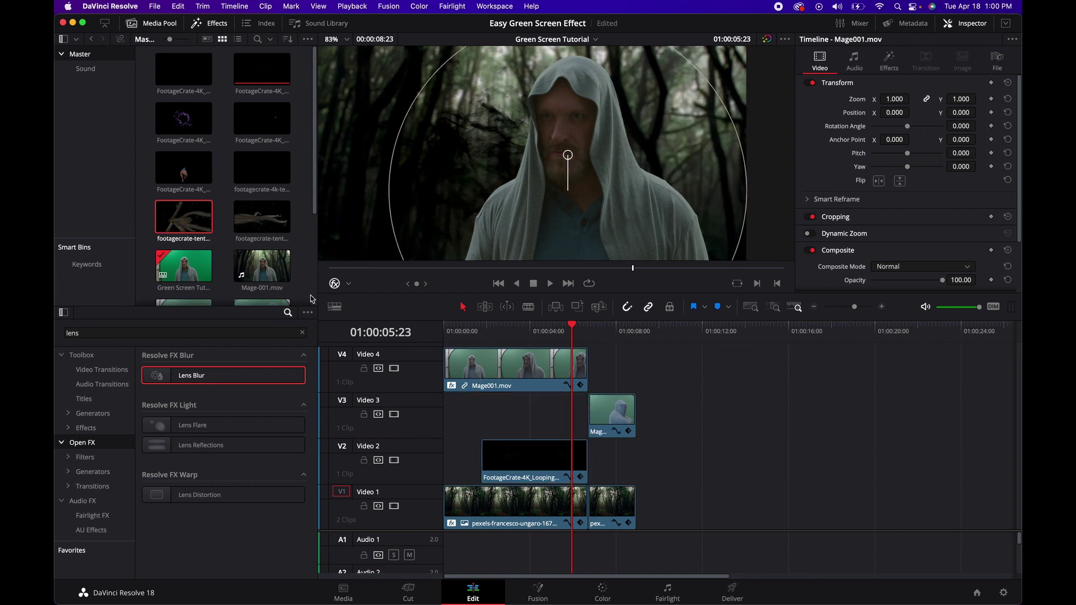
double_click(172, 218)
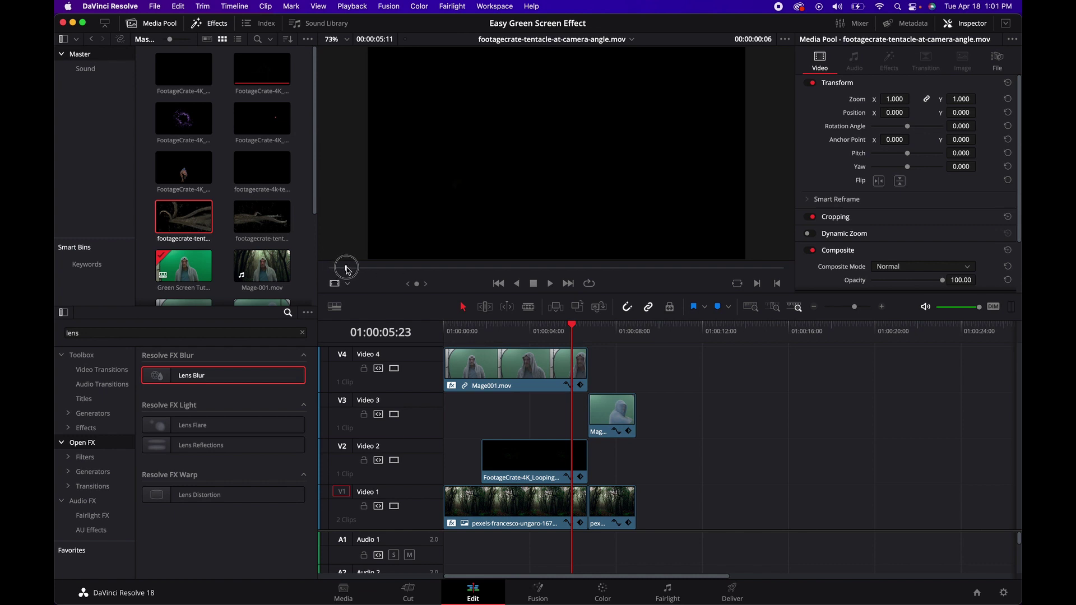
drag(346, 269, 495, 273)
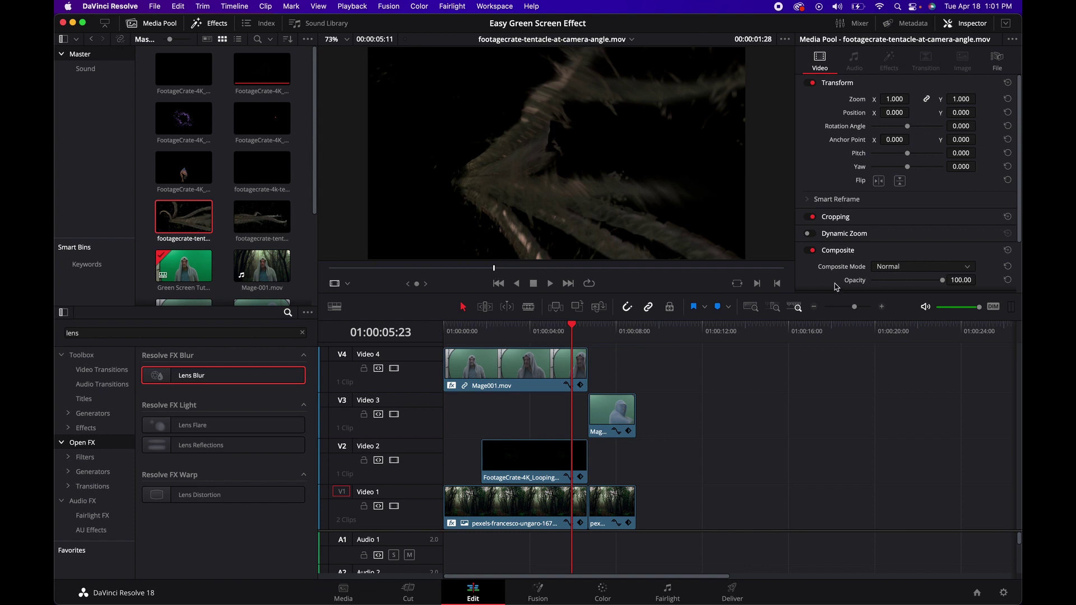
click(777, 285)
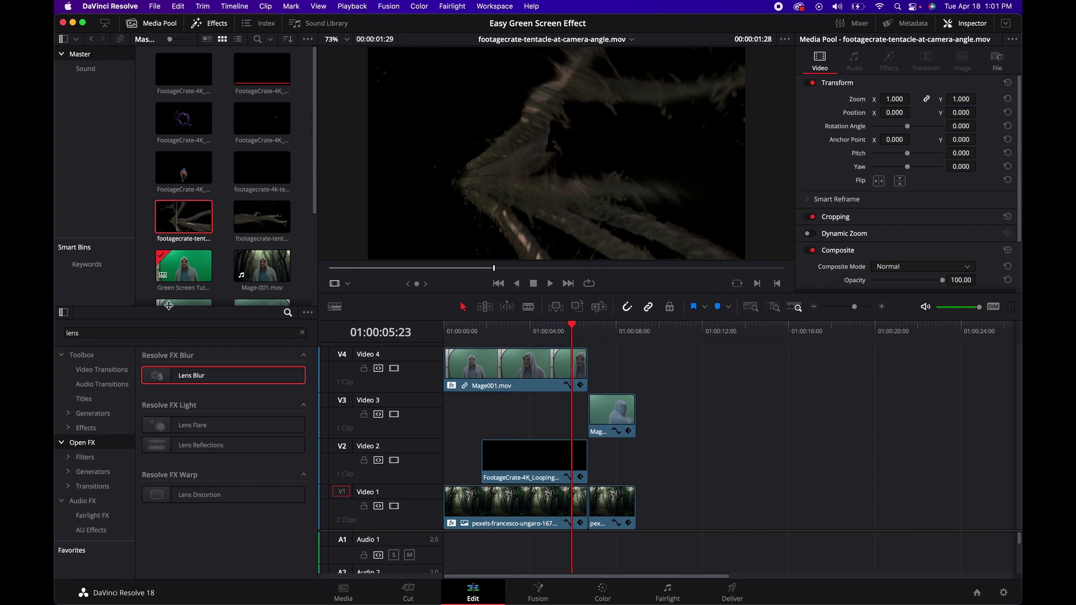
drag(185, 218, 571, 409)
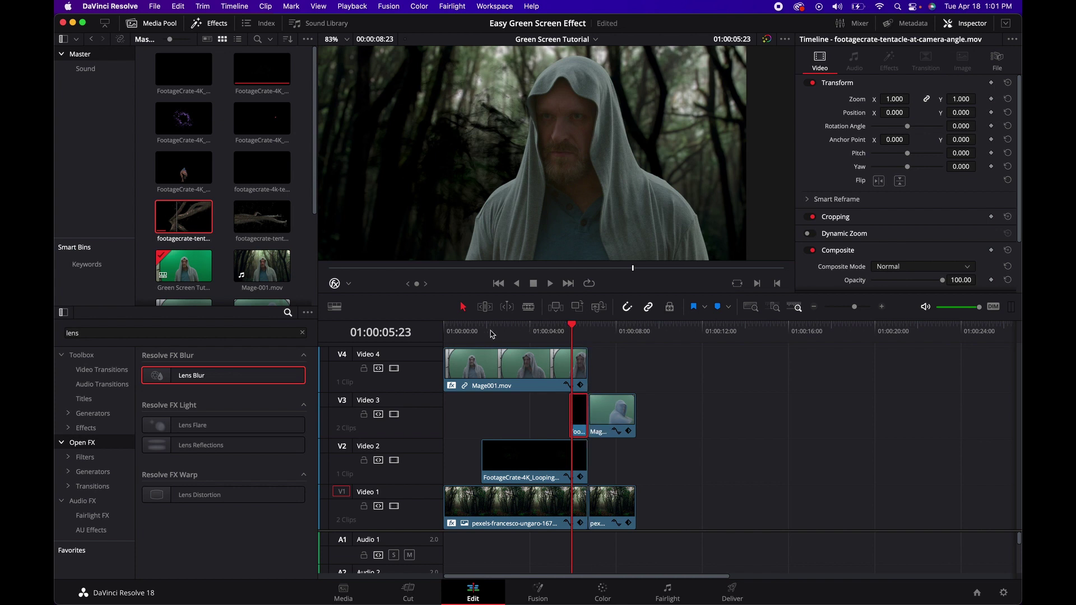
click(428, 284)
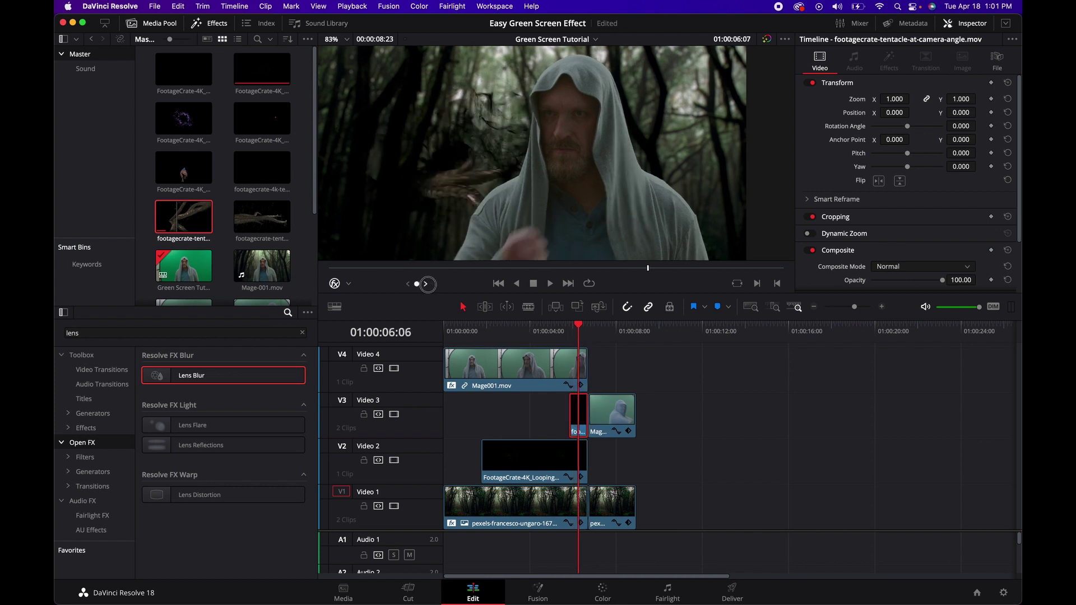
mouse_move(427, 284)
mouse_down()
mouse_move(443, 282)
mouse_move(418, 283)
mouse_up()
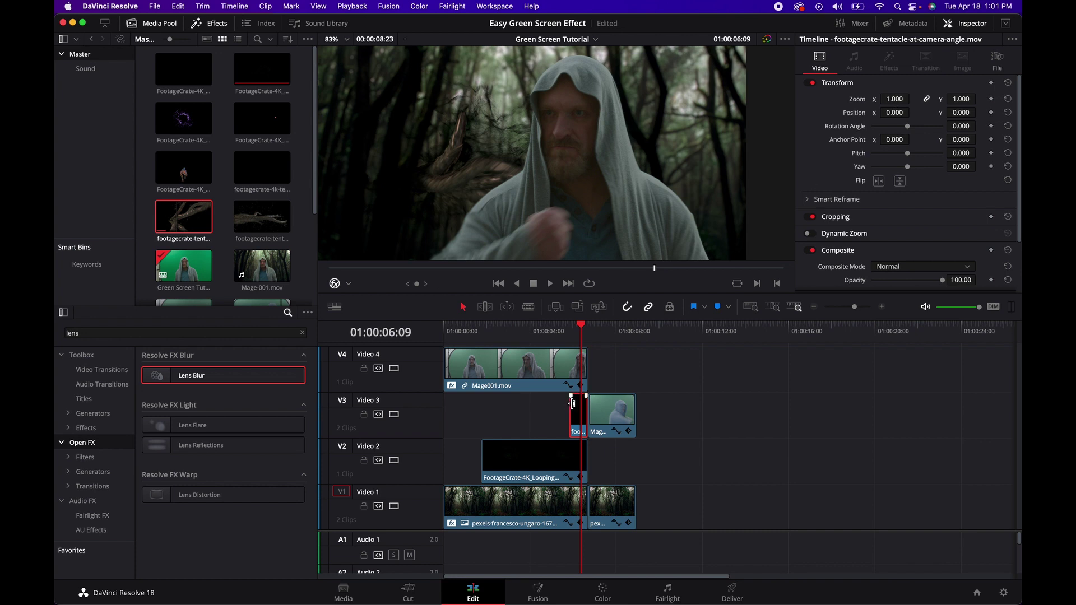
drag(895, 115, 834, 113)
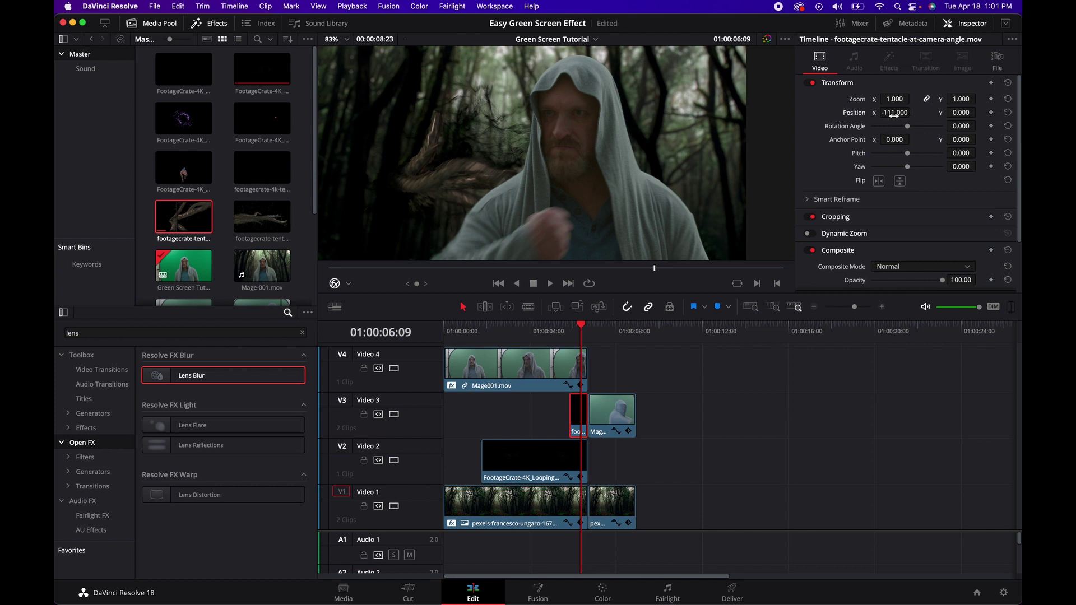
click(568, 329)
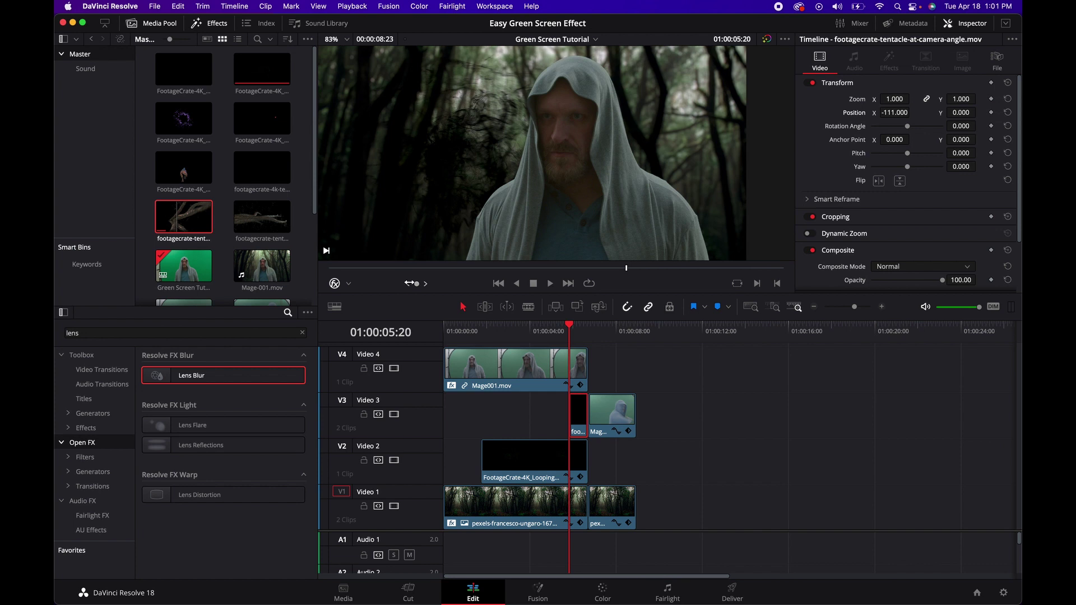
drag(411, 283, 437, 282)
drag(585, 421, 582, 422)
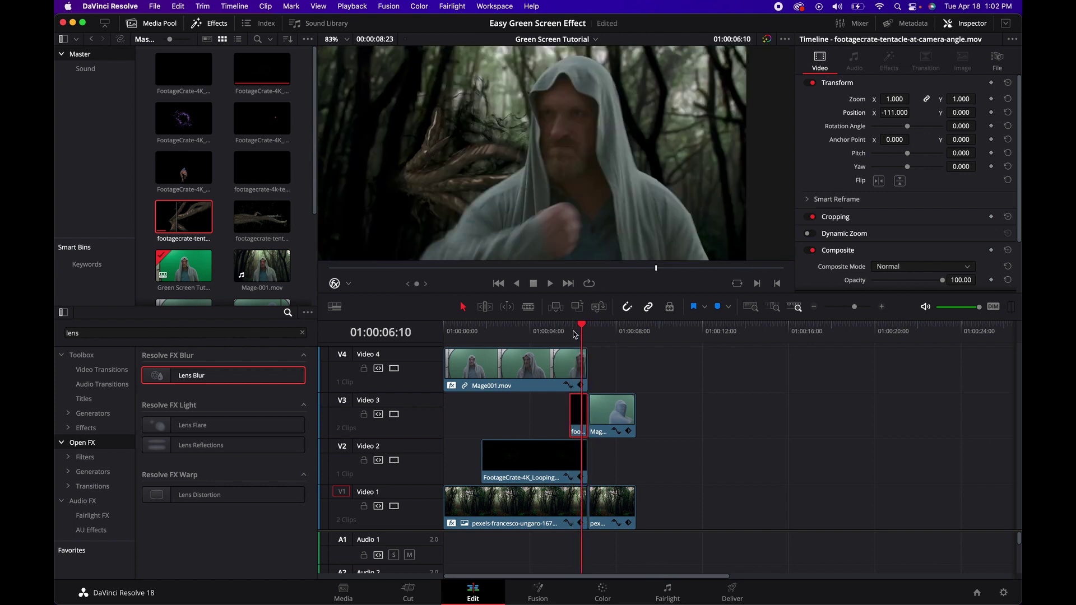
click(617, 585)
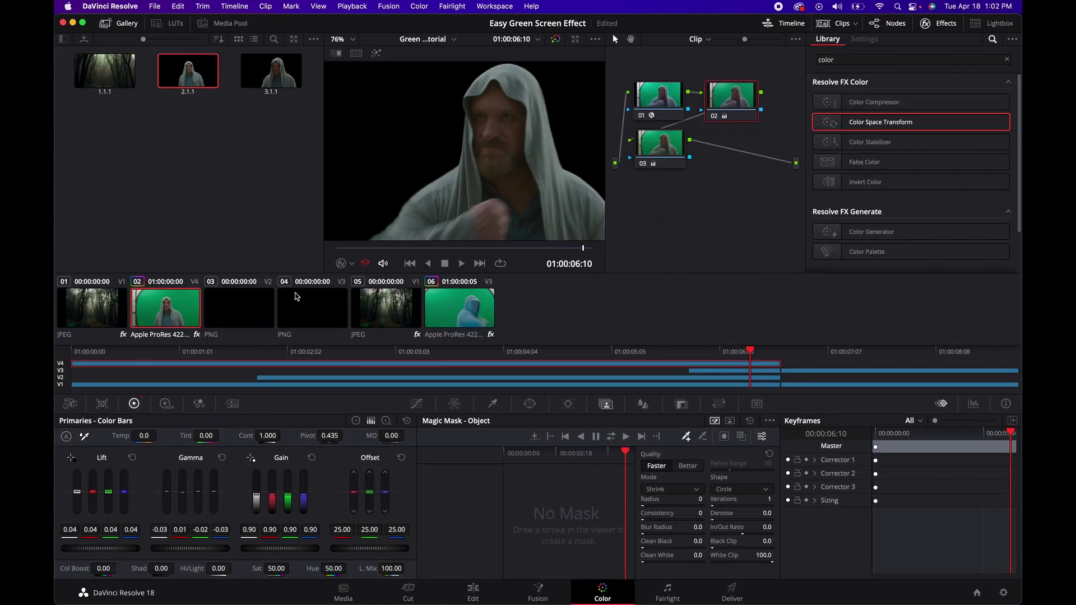
Grade the tentacle clip to Temp -50, Lift -0.02 and Gamma -0.01, then return to Edit.
click(302, 314)
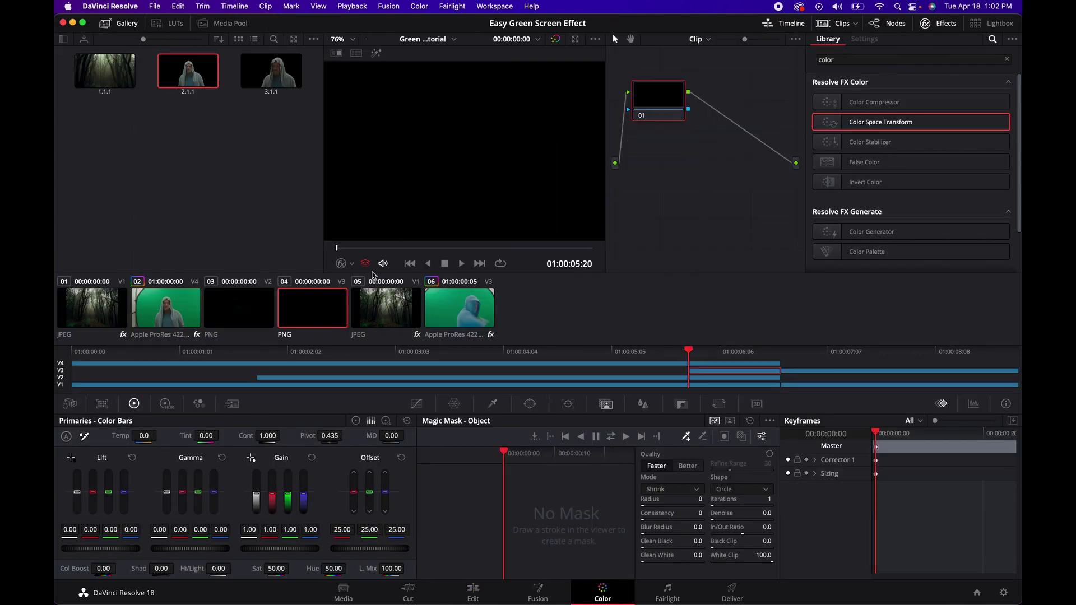
drag(378, 254, 552, 245)
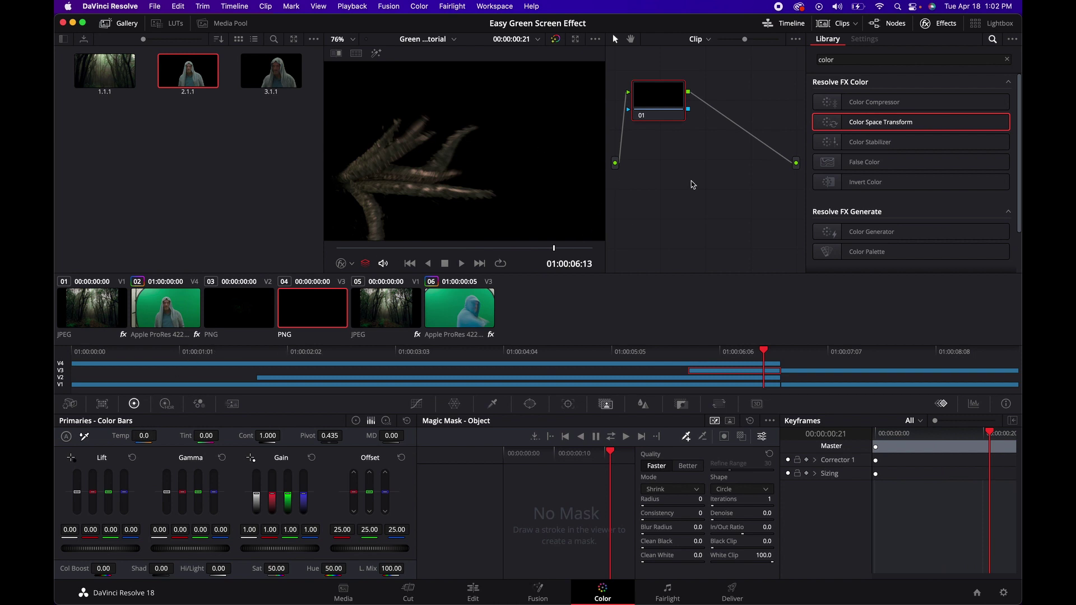
drag(145, 436, 144, 435)
drag(93, 554, 65, 548)
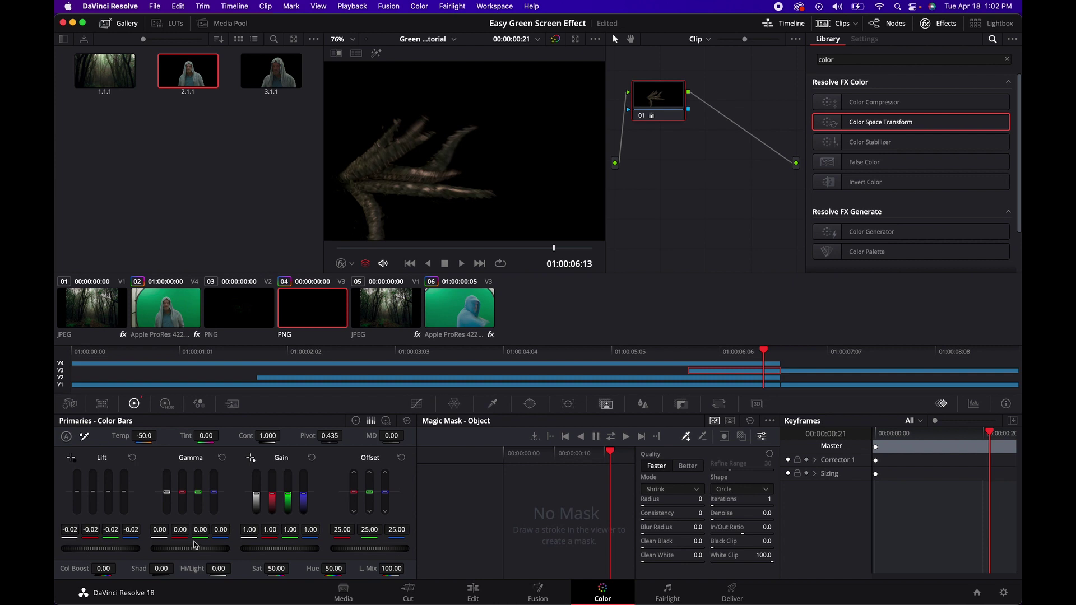
drag(191, 554, 161, 547)
click(473, 590)
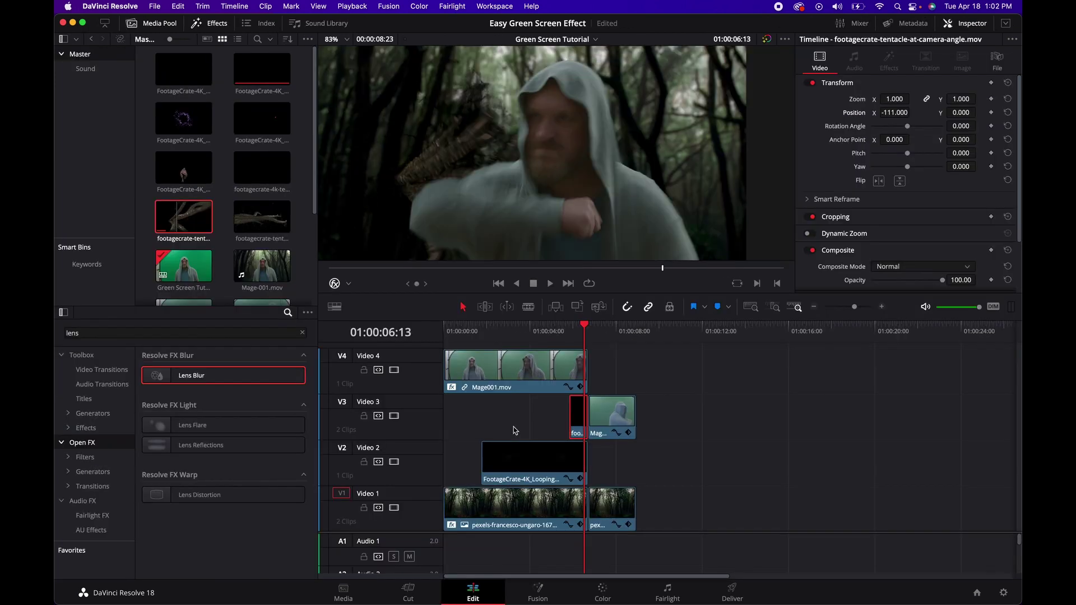
drag(494, 326, 569, 336)
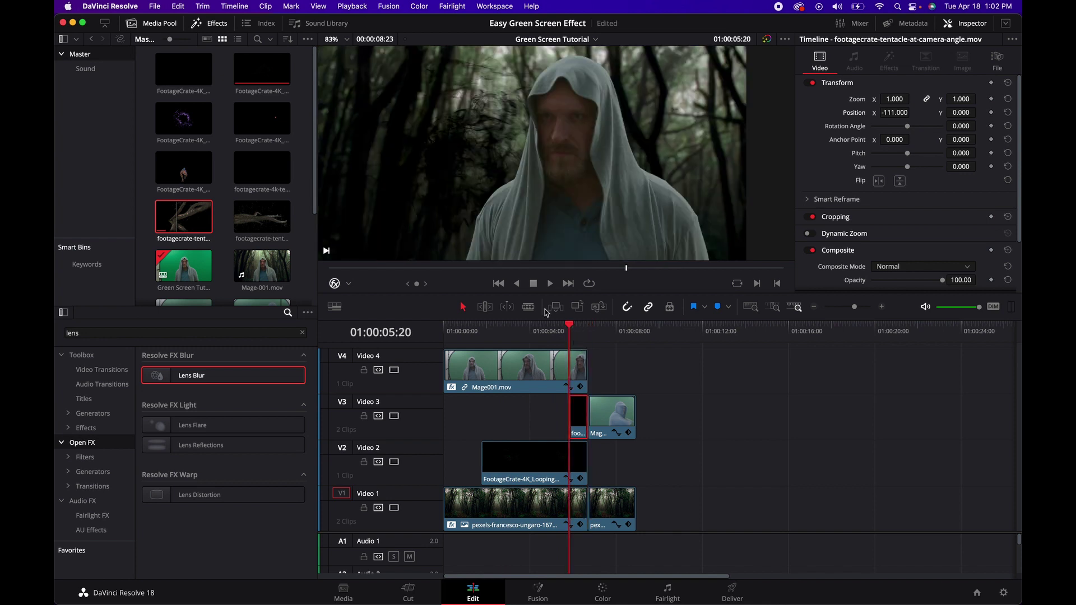
drag(416, 283, 464, 283)
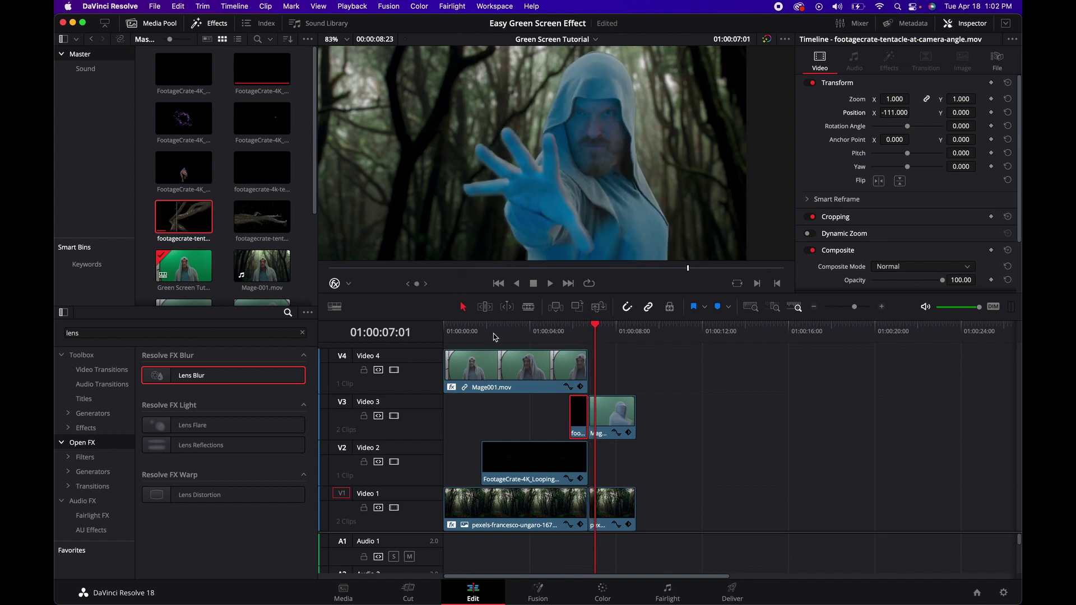
click(611, 438)
Move Mage002 down to V2 and mark an out point on the away-from-camera tentacle clip.
drag(611, 438, 611, 446)
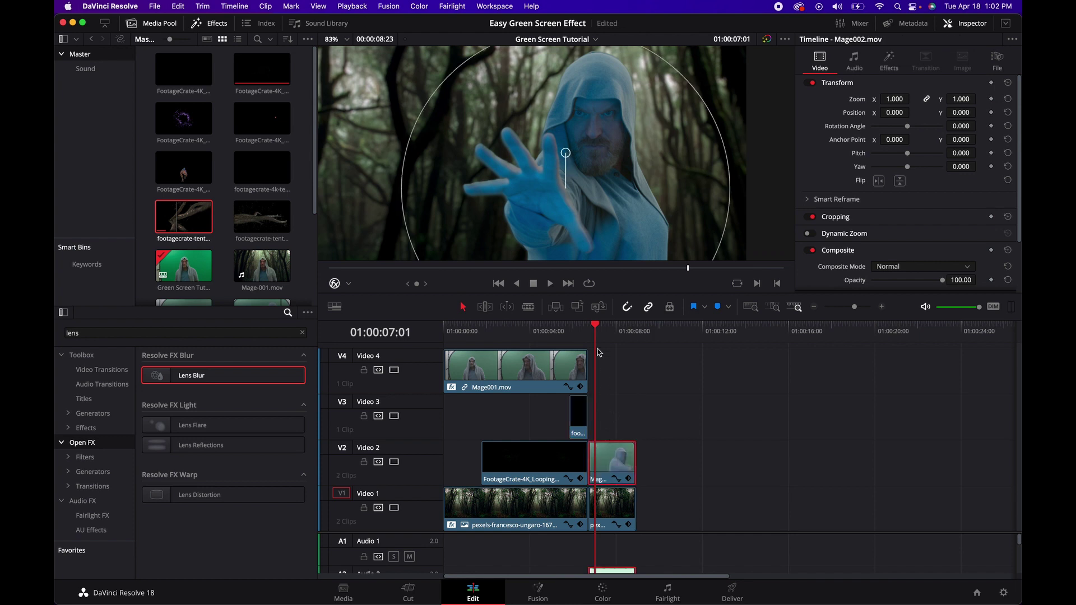
drag(595, 330, 588, 331)
click(251, 217)
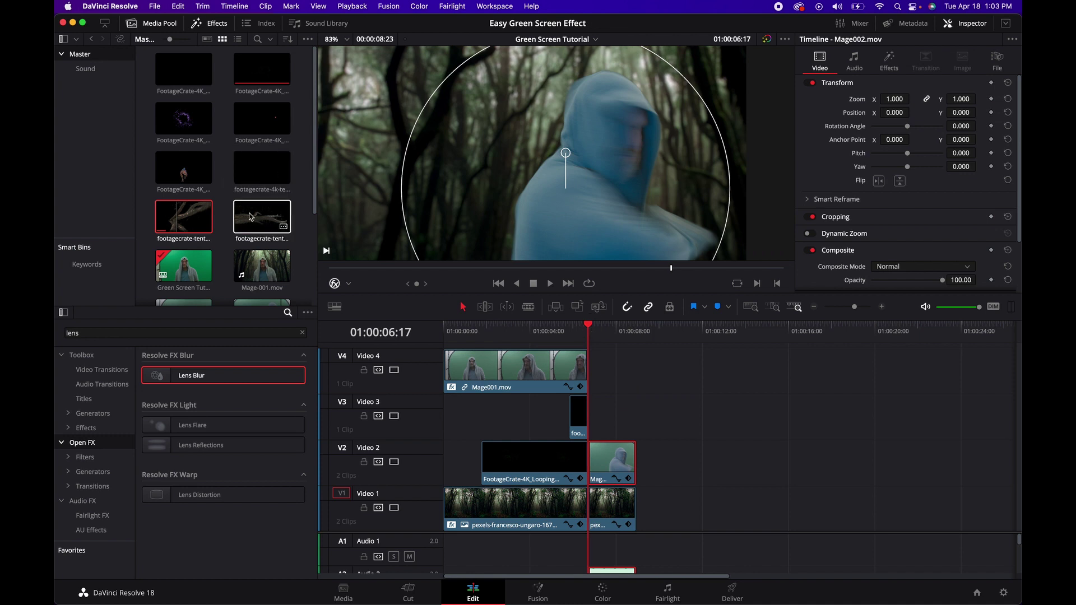
click(251, 217)
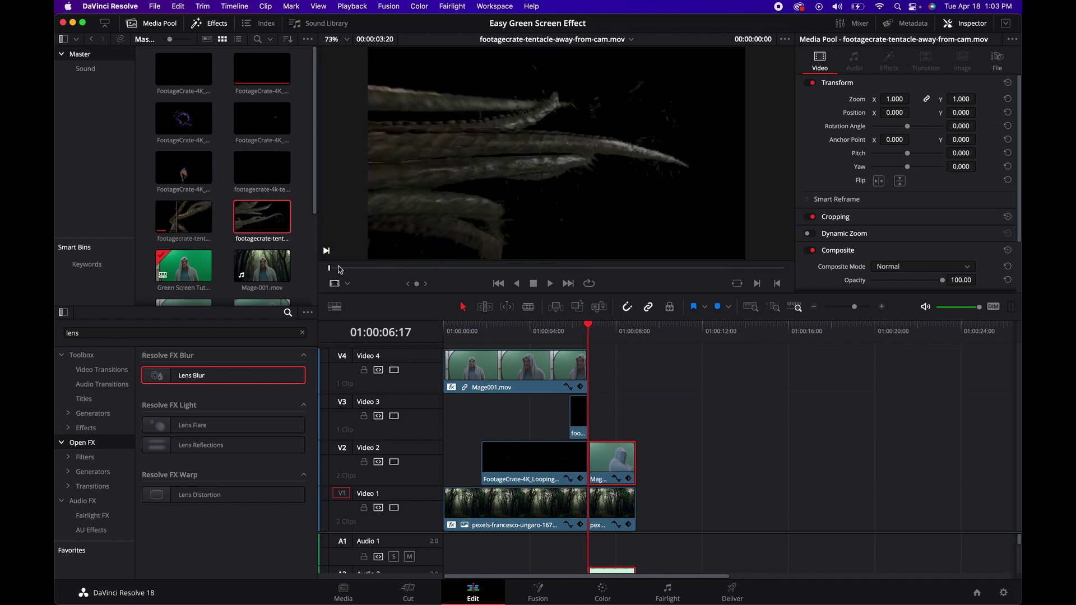
drag(340, 269, 331, 271)
drag(580, 268, 496, 253)
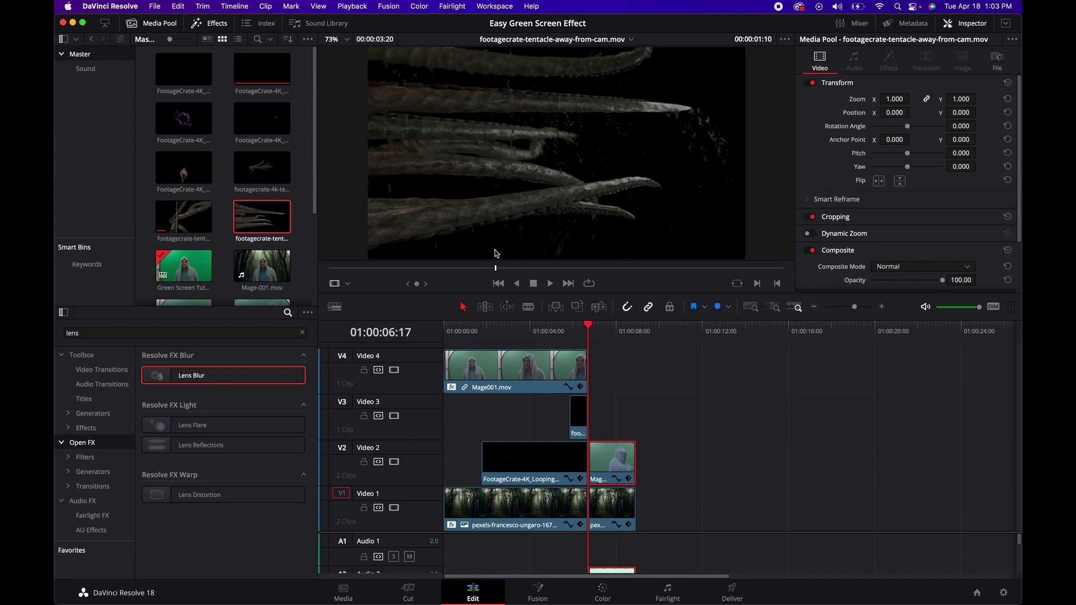
click(778, 284)
Place the trimmed tentacle on V3, review it over the wizard, then delete it.
drag(262, 220, 639, 407)
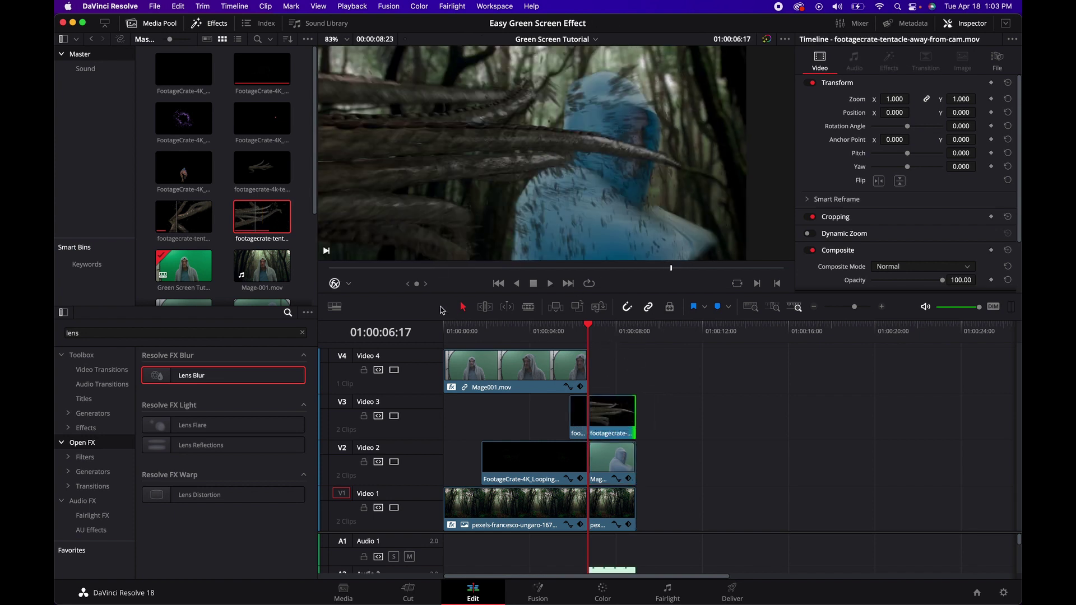
mouse_move(420, 284)
mouse_down()
mouse_move(503, 282)
mouse_move(421, 283)
mouse_up()
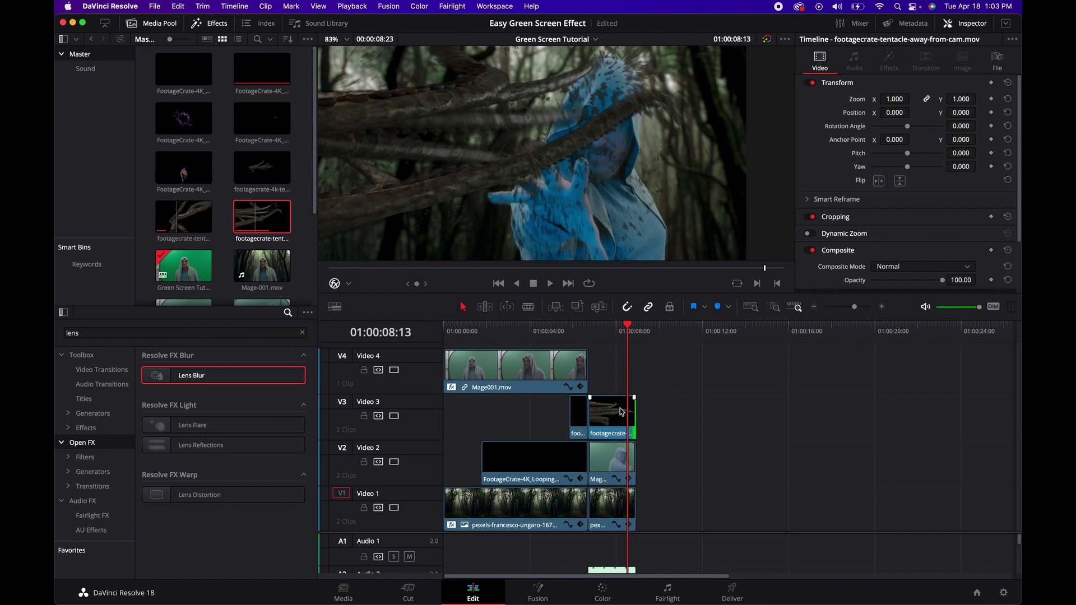
key(Delete)
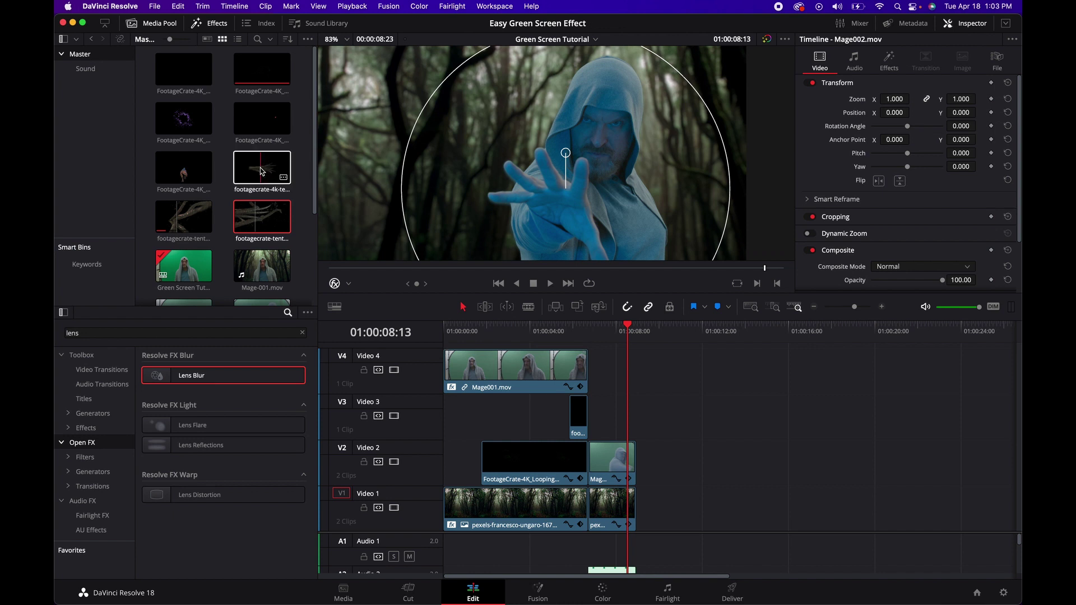
Place the tentacle-to-side clip on V3 with Zoom 3.640, Position X -1263 and Yaw 0.767.
drag(256, 172, 636, 417)
click(670, 419)
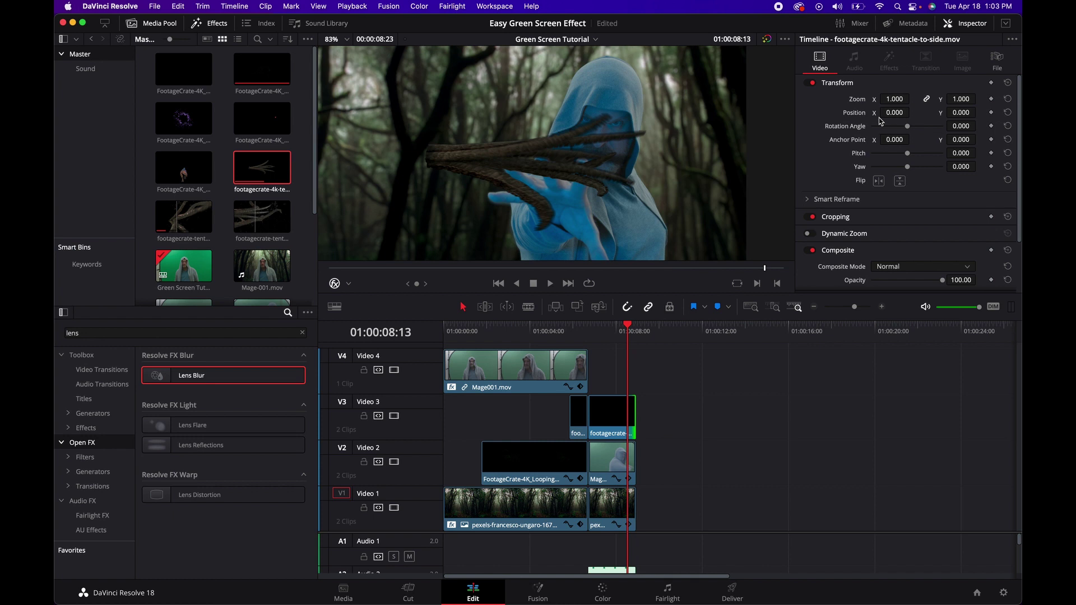
click(612, 418)
drag(896, 98, 847, 110)
drag(440, 135, 887, 130)
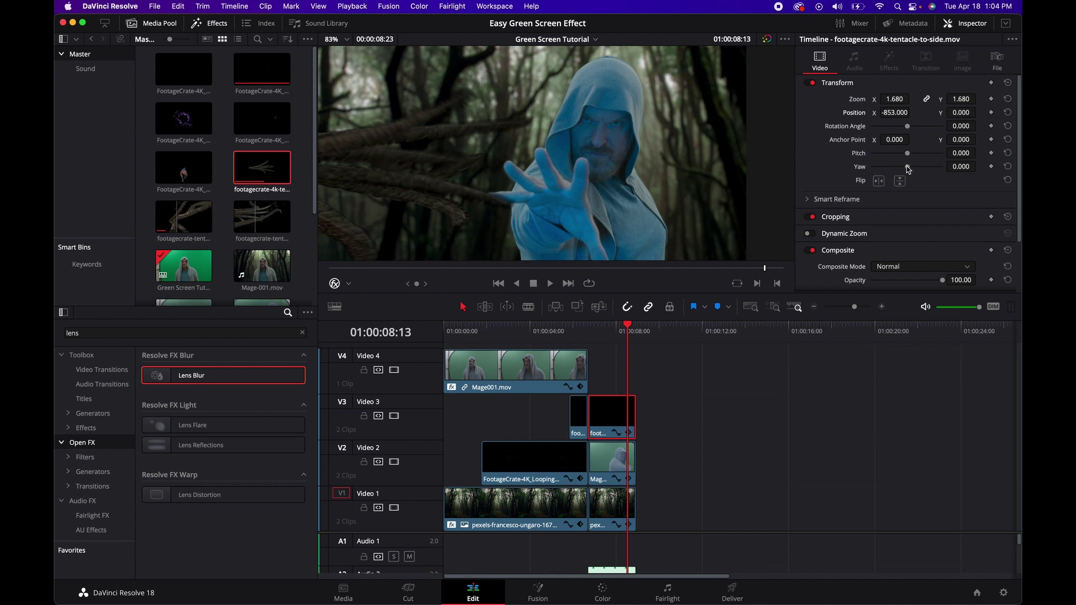
drag(908, 168, 927, 166)
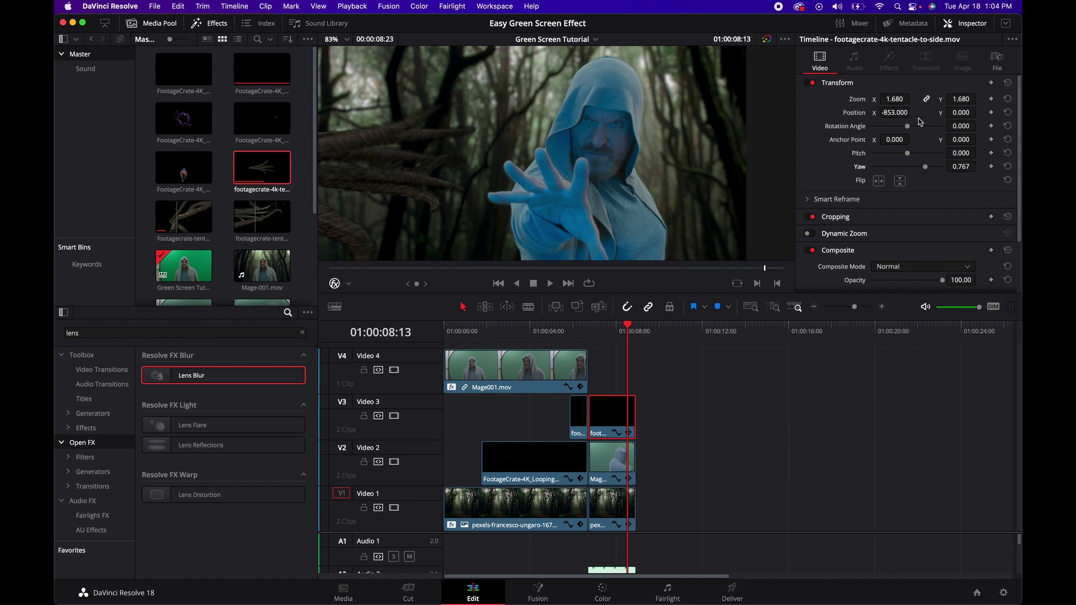
drag(894, 98, 832, 113)
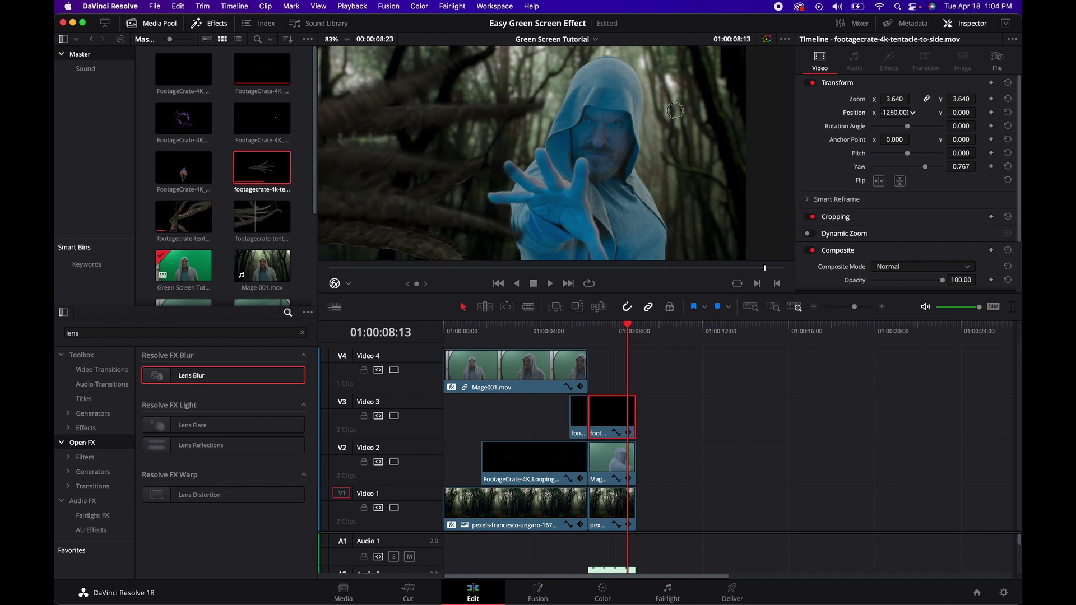
click(615, 325)
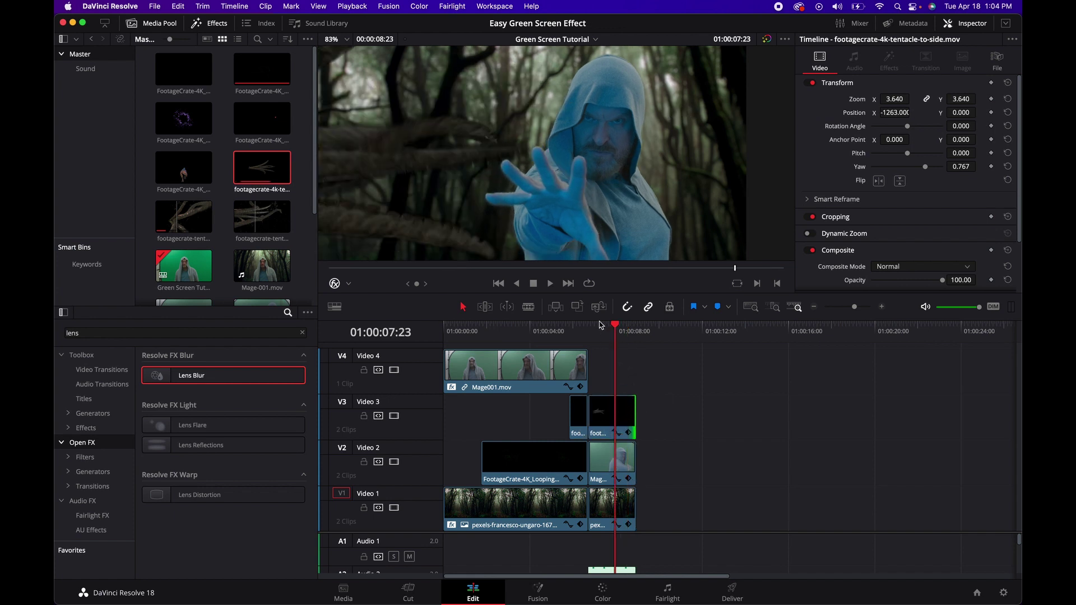
drag(595, 331, 612, 333)
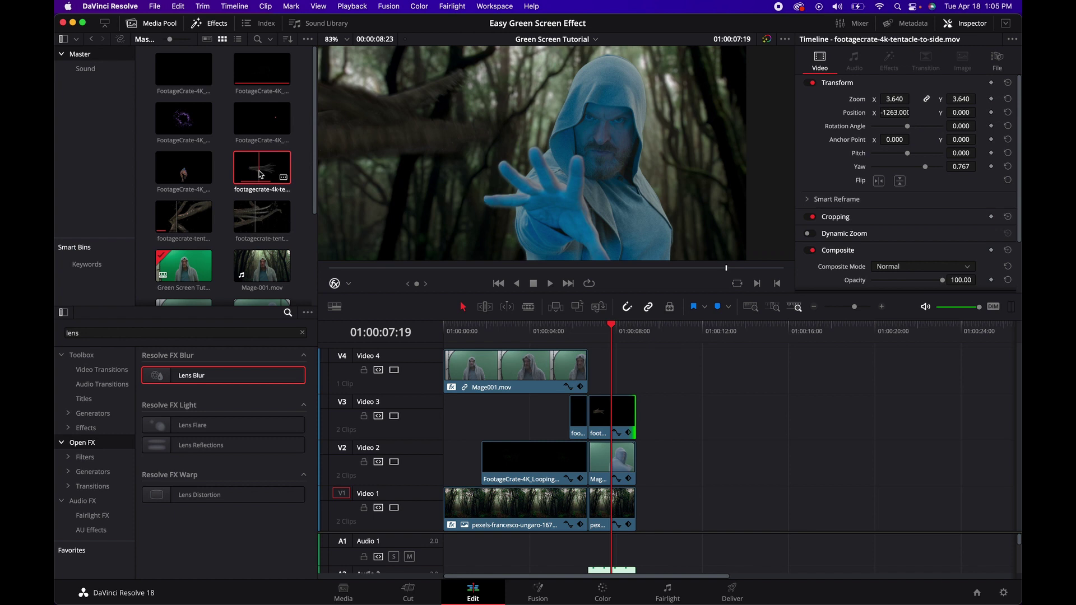
Preview the FootageCrate Magic Beam at Camera clip and place it on V4 after Mage001.
mouse_move(317, 116)
mouse_down()
mouse_move(308, 231)
mouse_move(311, 101)
mouse_up()
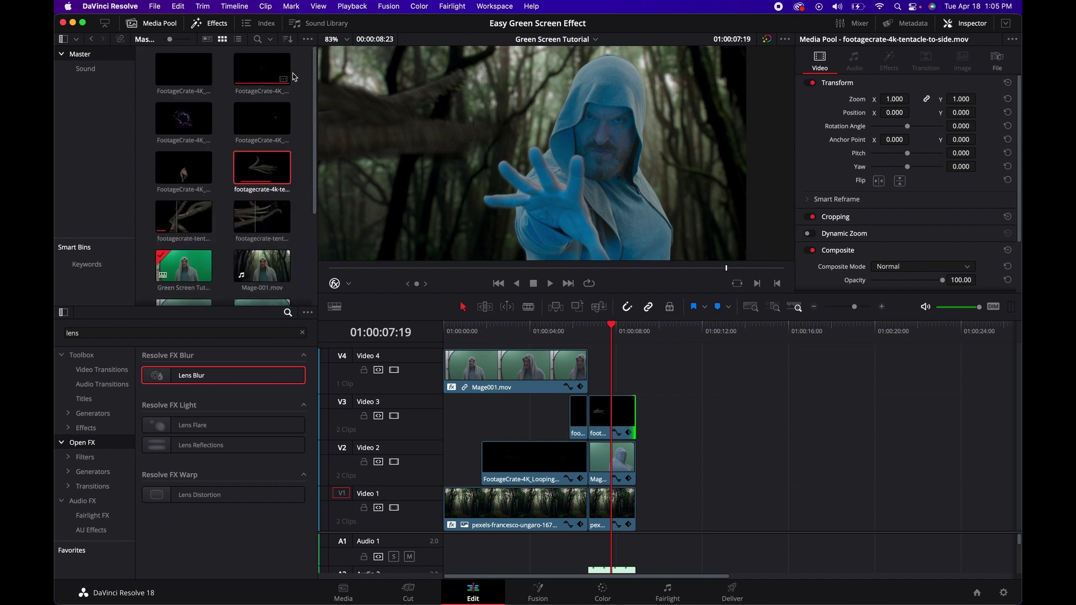
double_click(255, 129)
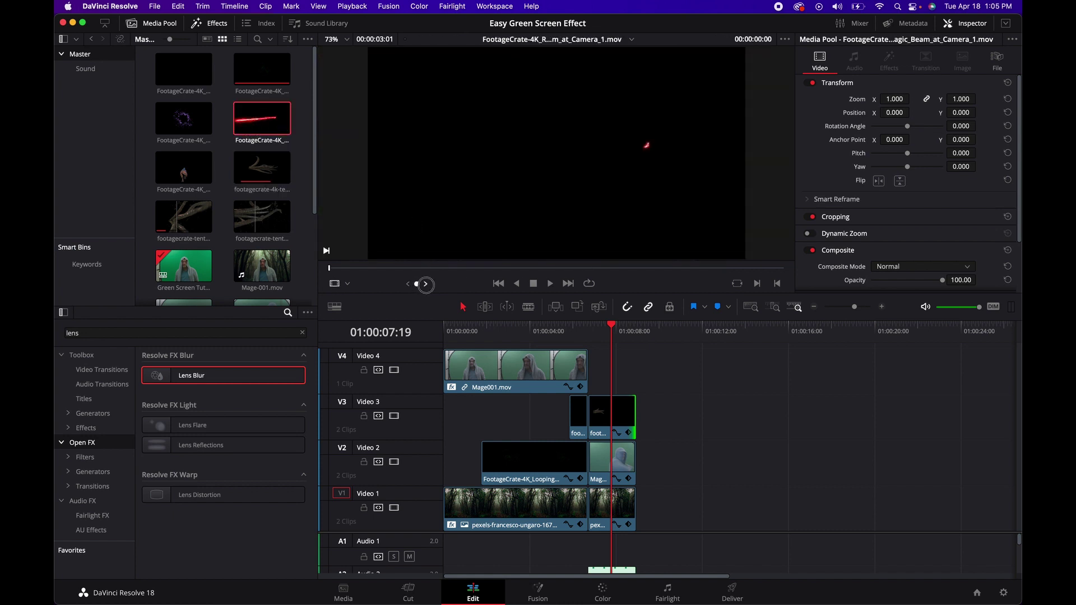
drag(471, 287, 410, 284)
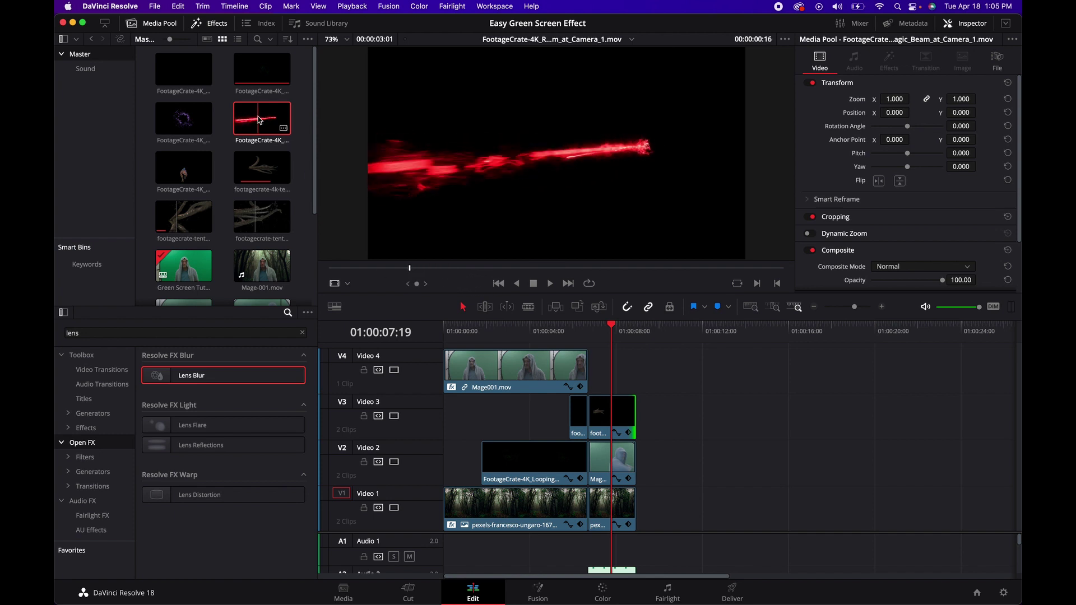
drag(260, 119, 595, 381)
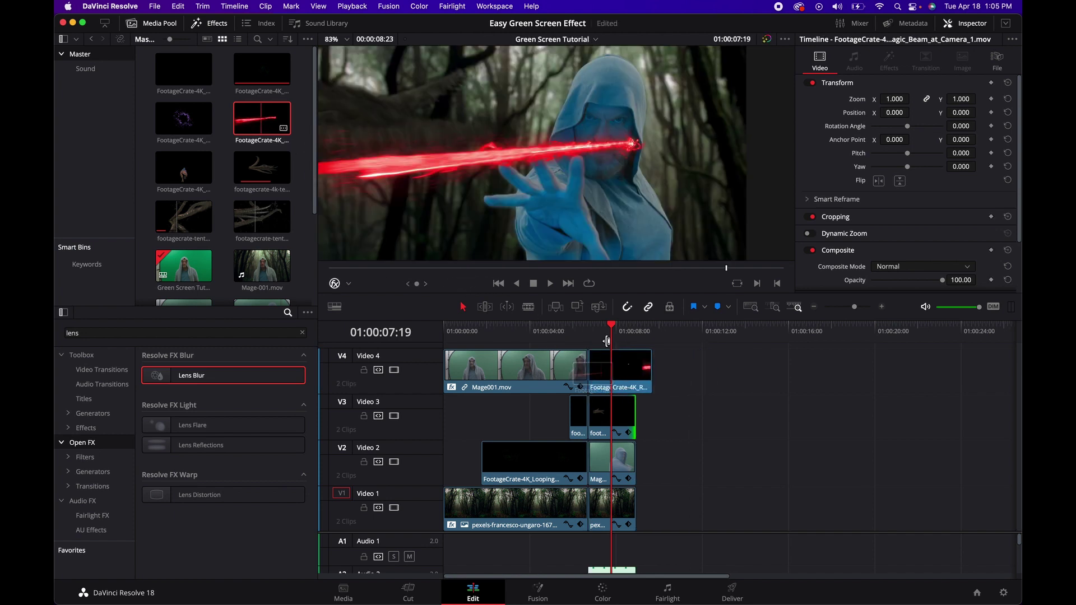
Shift the red beam left in the frame and slide the V4 beam clip later.
drag(607, 341, 599, 336)
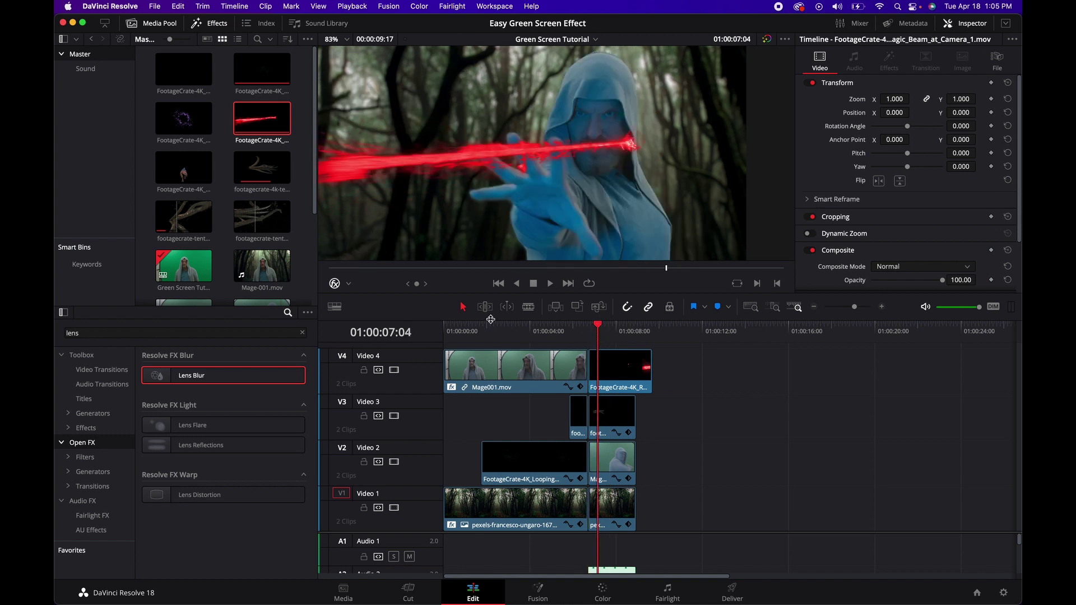
drag(415, 284, 400, 284)
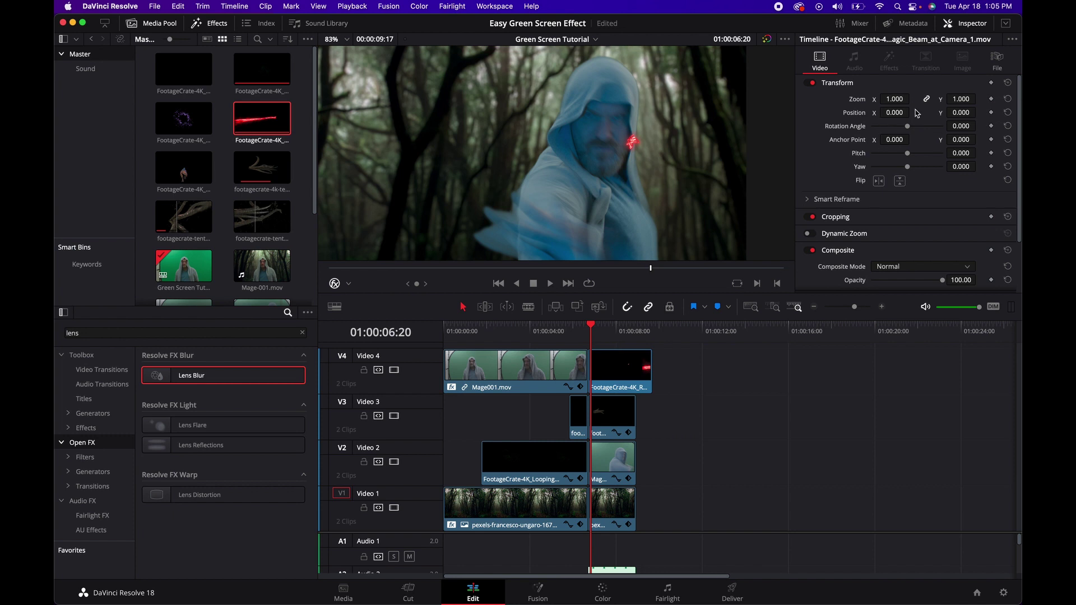
drag(895, 112, 706, 173)
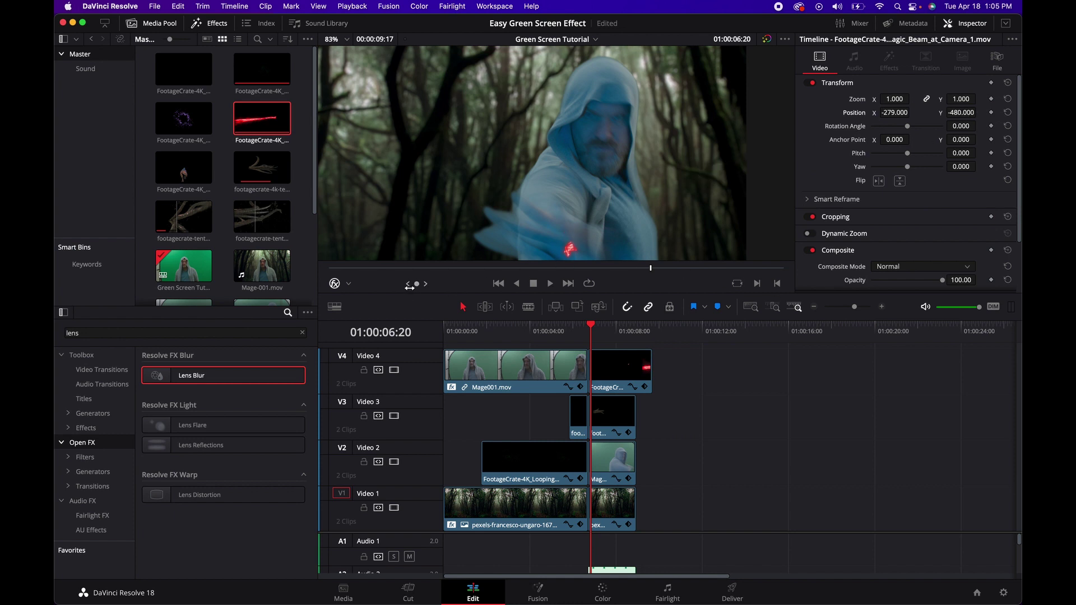
drag(410, 286, 421, 283)
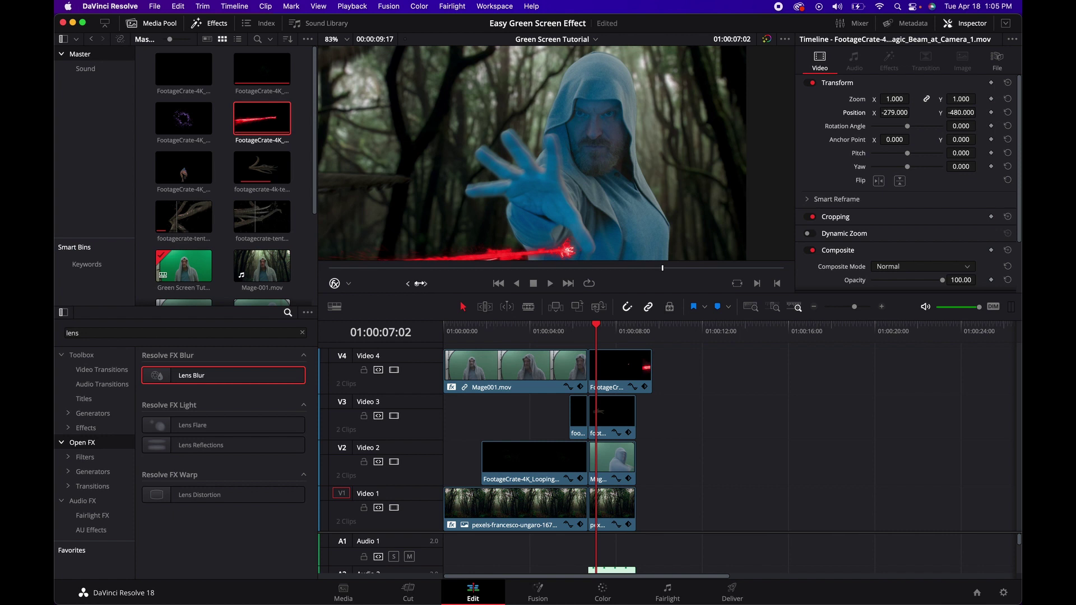
click(596, 365)
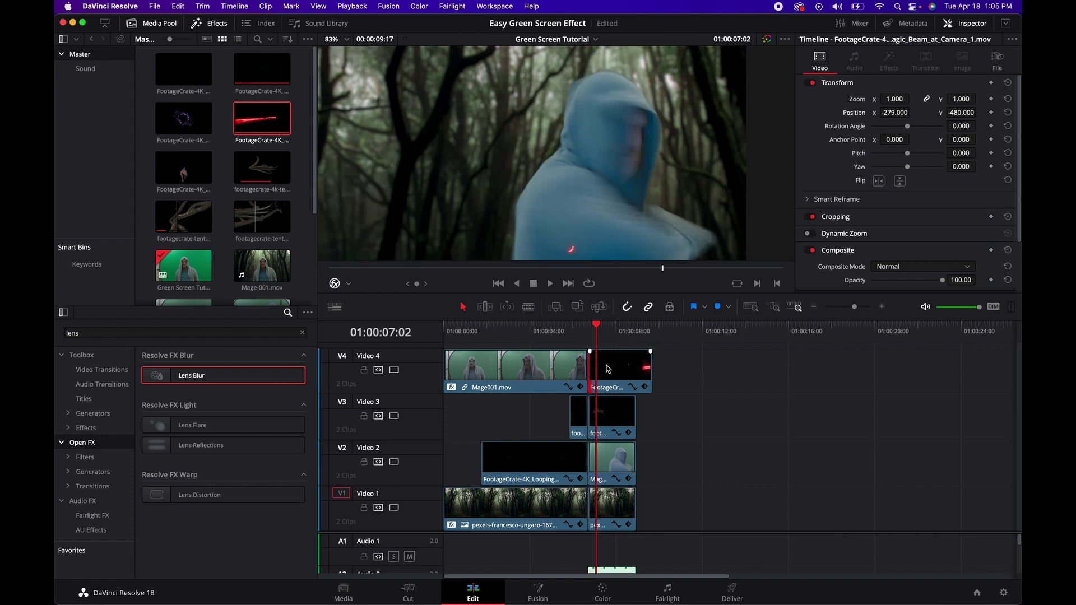
drag(606, 368, 645, 364)
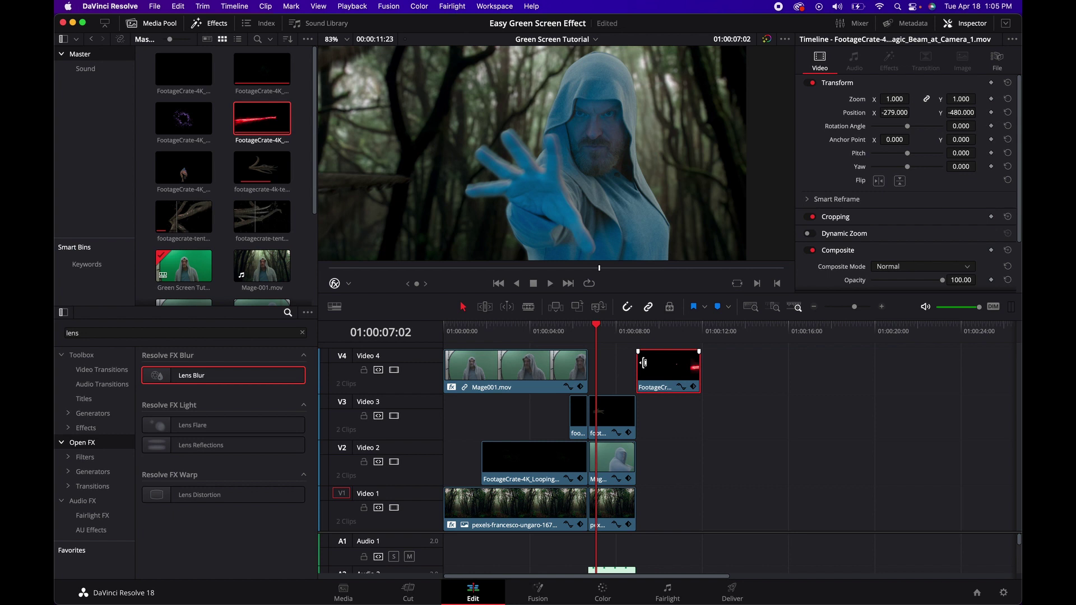
Replace the beam with a copy trimmed at a new in point, placed on V4 after Mage001.mov.
key(Delete)
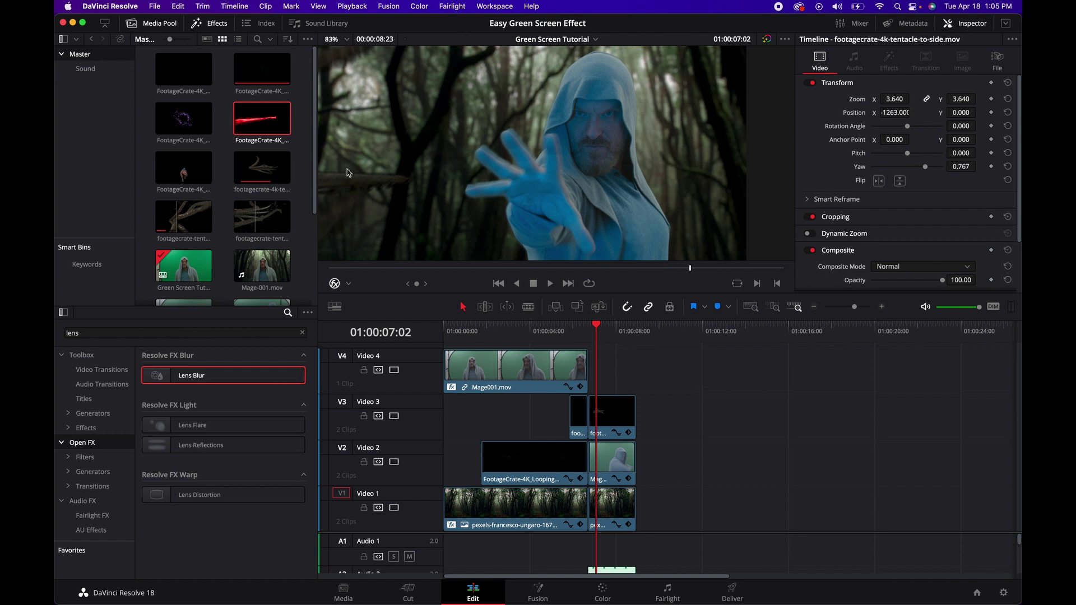
double_click(262, 117)
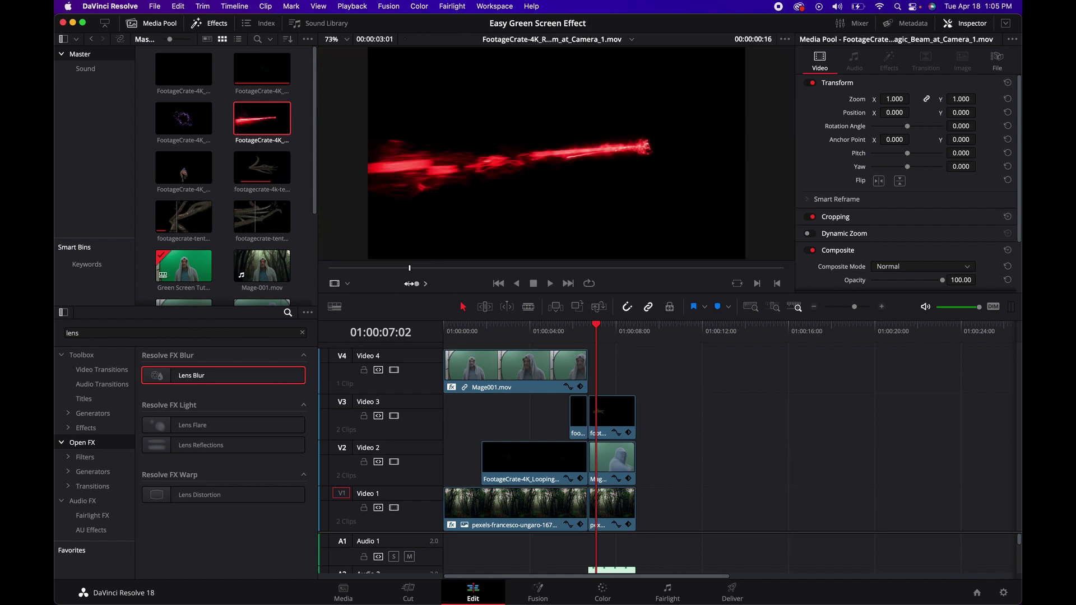
drag(411, 284, 373, 285)
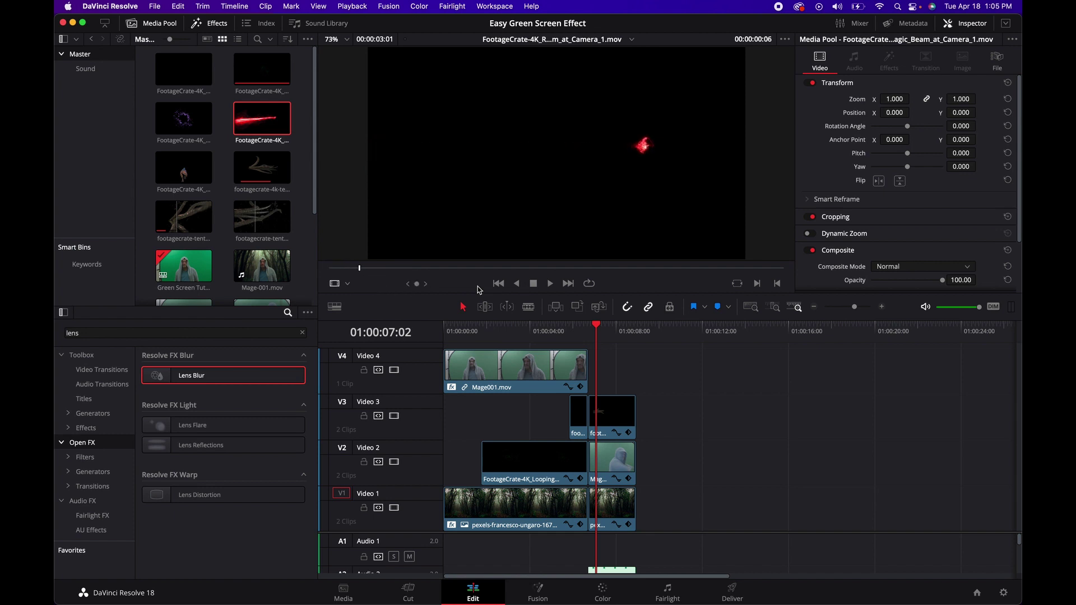
click(761, 286)
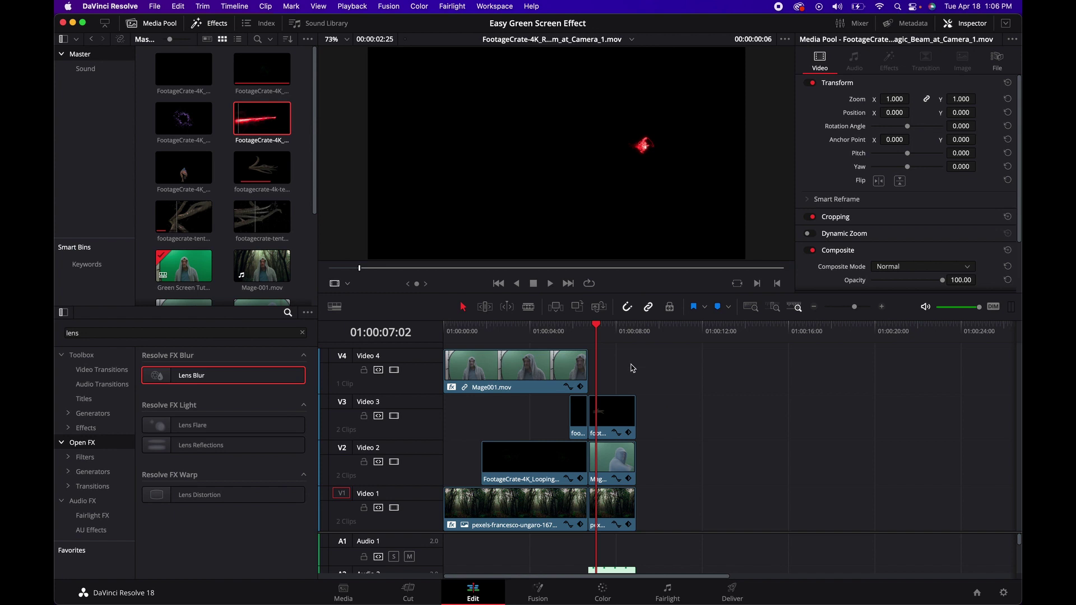
drag(262, 118, 620, 387)
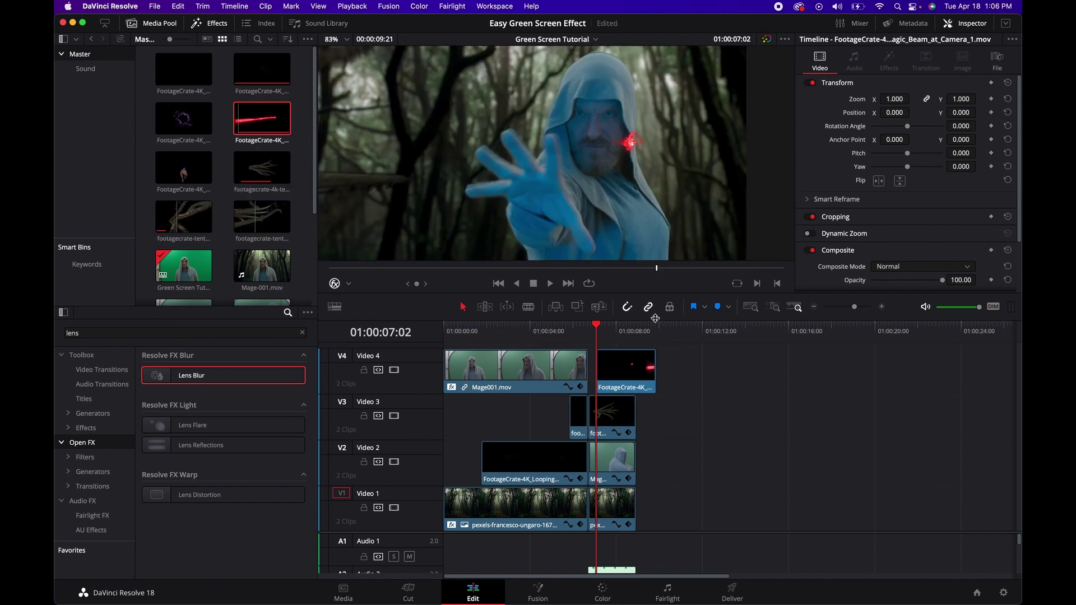
Slide the beam clip about nine frames earlier, then nudge it slightly later to match the hand.
click(425, 283)
click(425, 283)
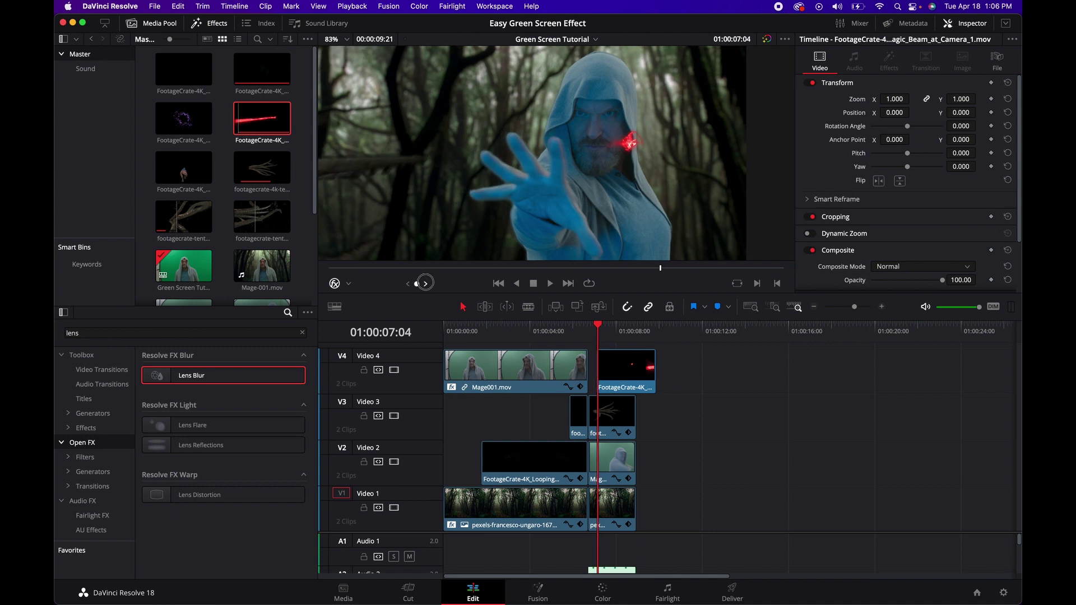
drag(425, 283, 415, 283)
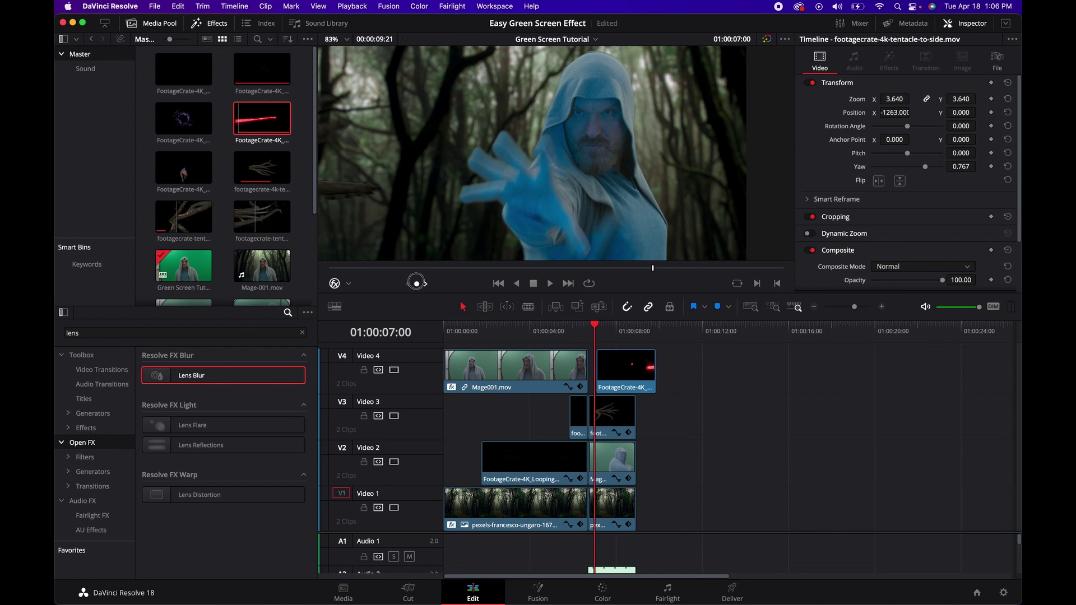
drag(415, 283, 419, 283)
drag(624, 391, 617, 381)
drag(412, 284, 411, 284)
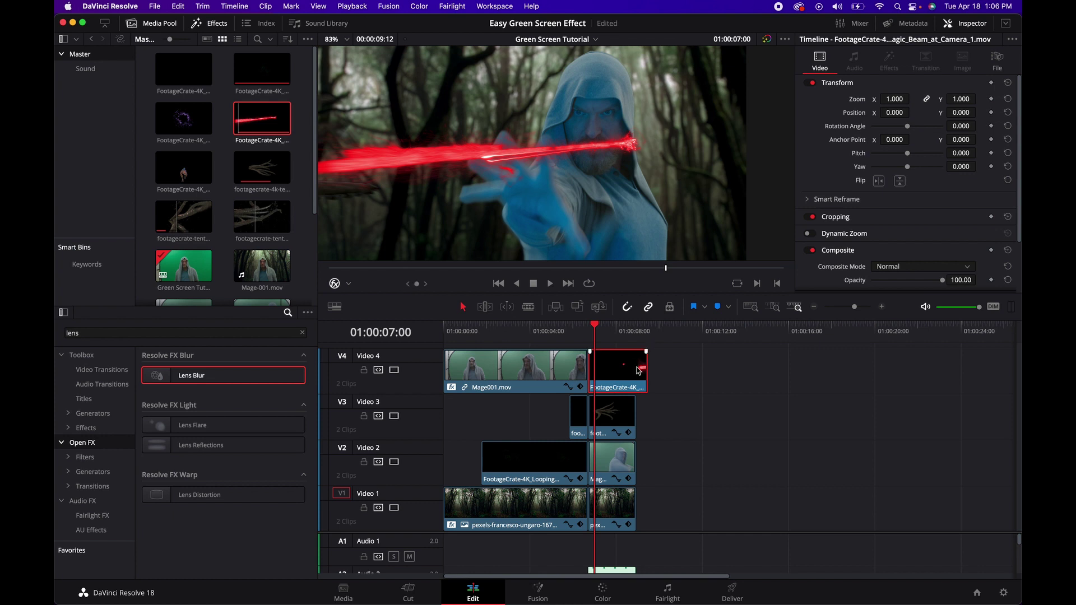
drag(622, 376, 620, 372)
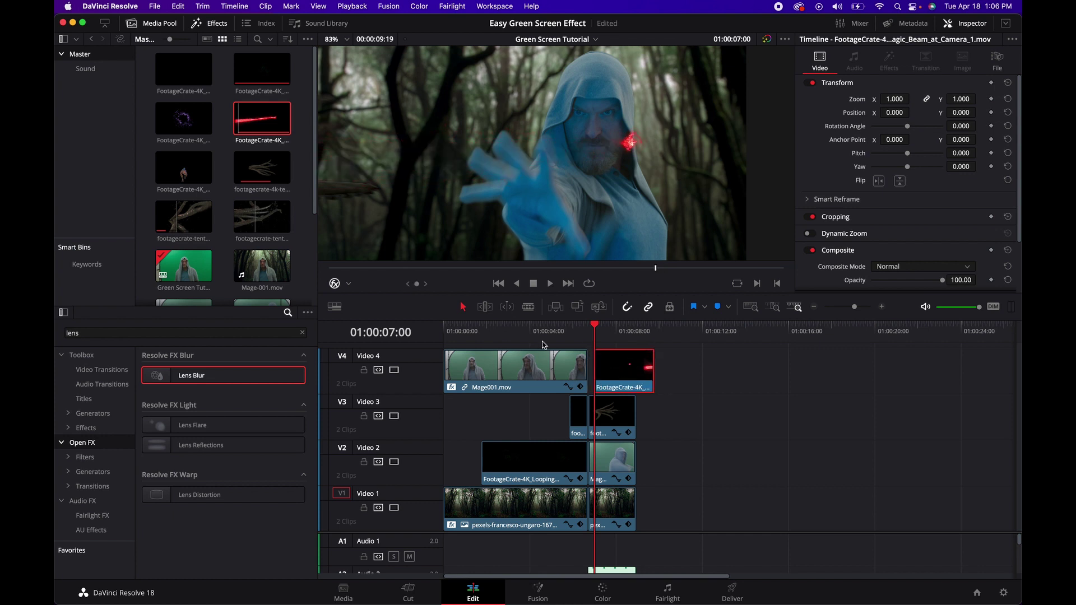
Zoom the red beam to 2.84 and keyframe its spark onto the mage's hand, then save.
drag(419, 284, 415, 285)
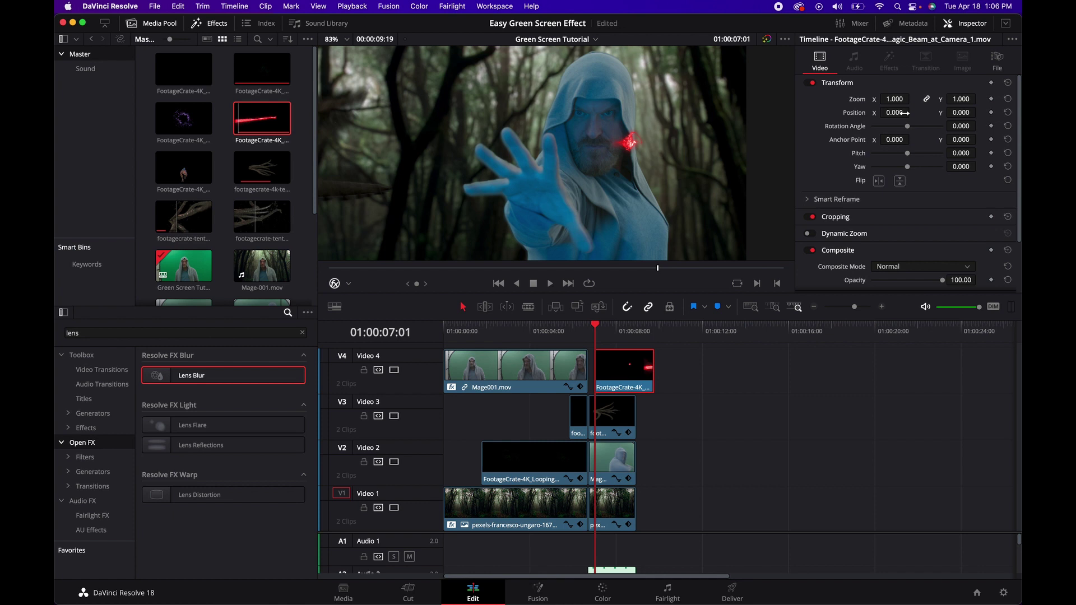
drag(904, 113, 849, 114)
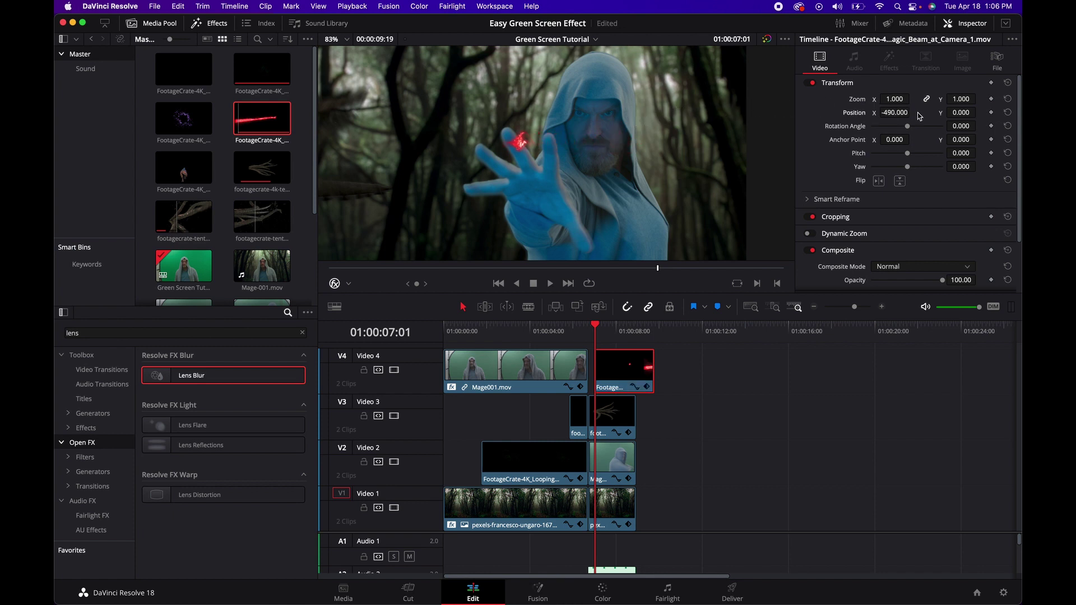
drag(960, 112, 843, 100)
drag(895, 98, 998, 103)
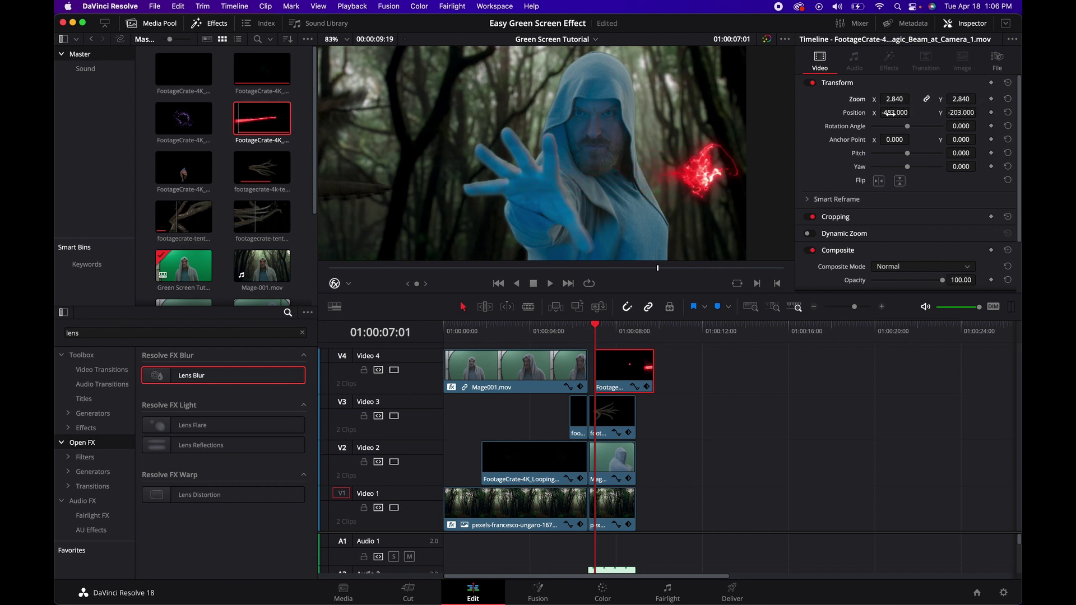
drag(891, 113, 430, 141)
drag(960, 114, 928, 113)
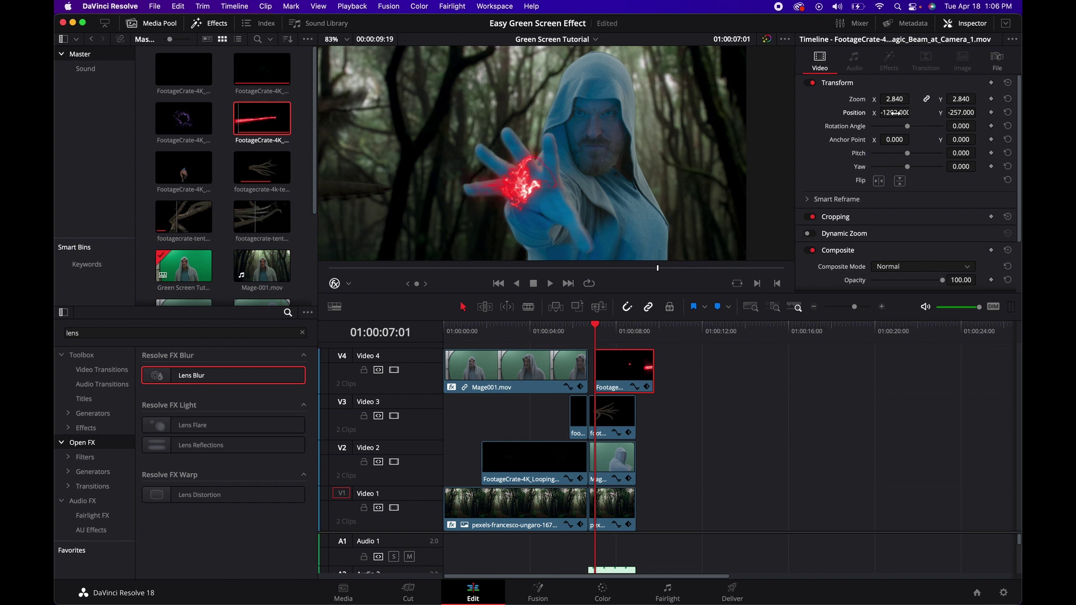
key(super+s)
Start the beam clip three frames earlier, keyframe it at X -1299, Y -554, and save.
drag(420, 283, 416, 283)
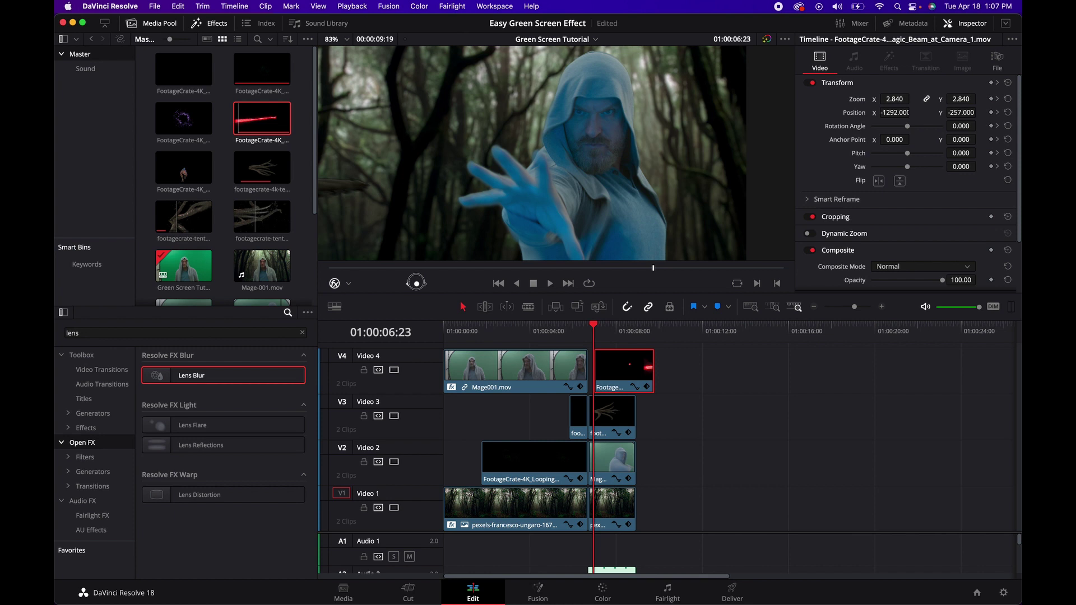
key(Left)
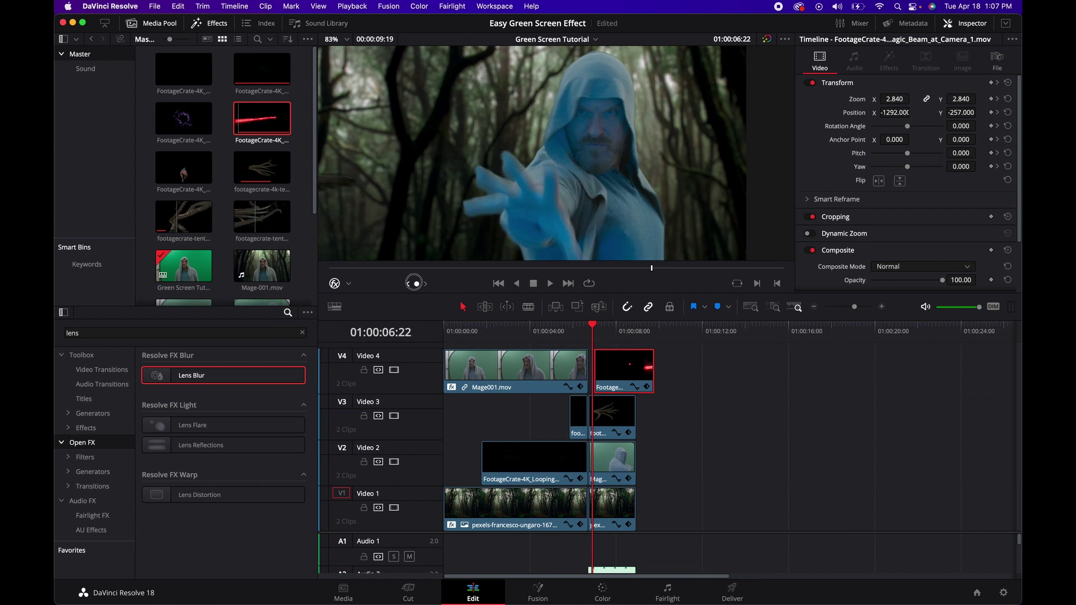
drag(416, 283, 414, 283)
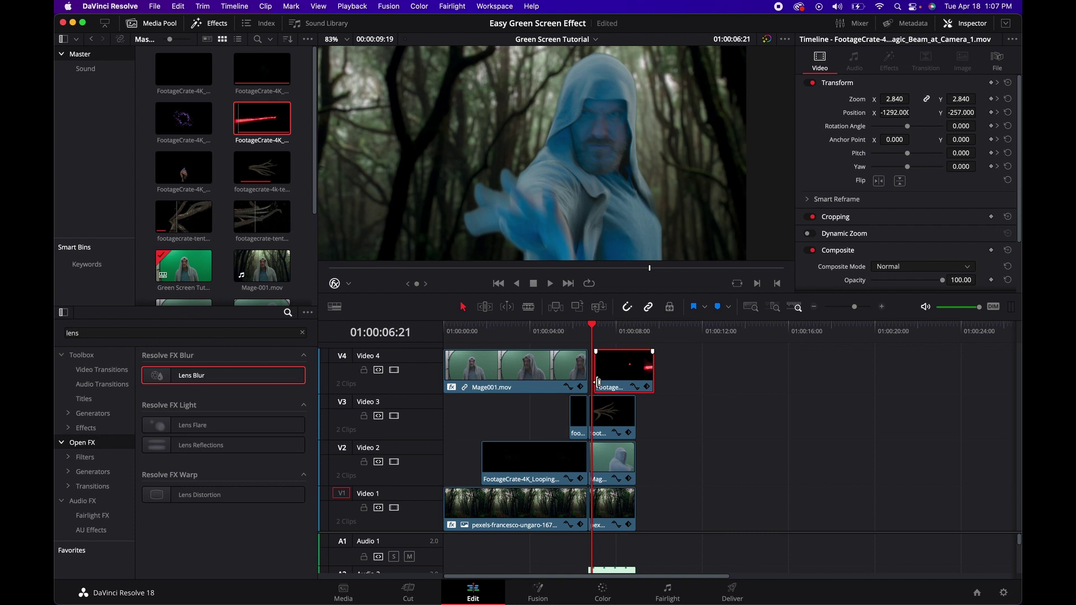
drag(594, 386, 593, 384)
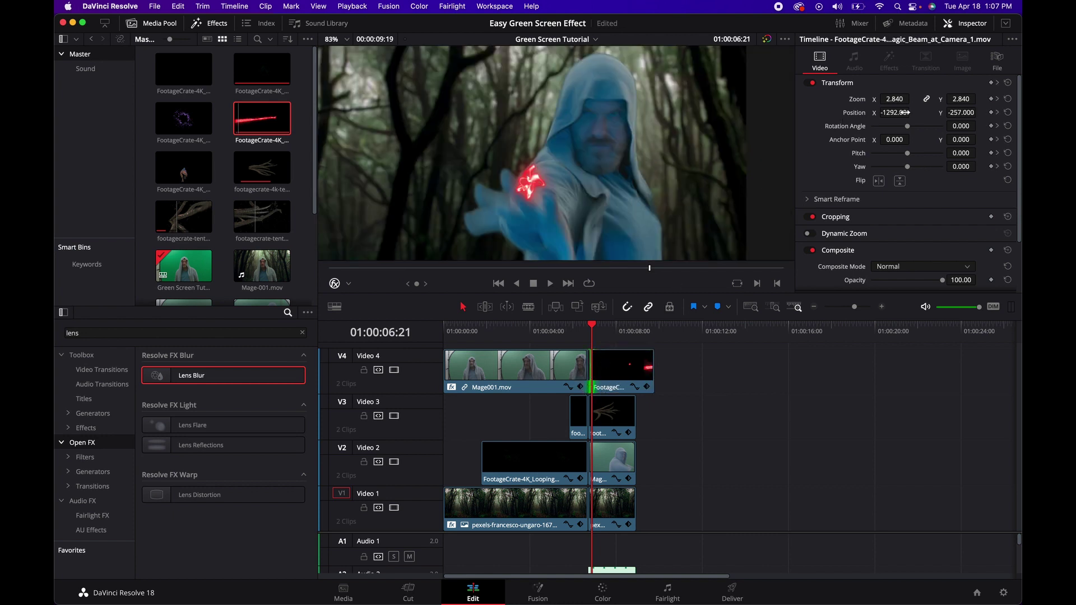
mouse_move(904, 112)
mouse_down()
mouse_move(877, 113)
mouse_move(931, 110)
mouse_move(806, 107)
mouse_move(964, 111)
mouse_move(898, 115)
mouse_up()
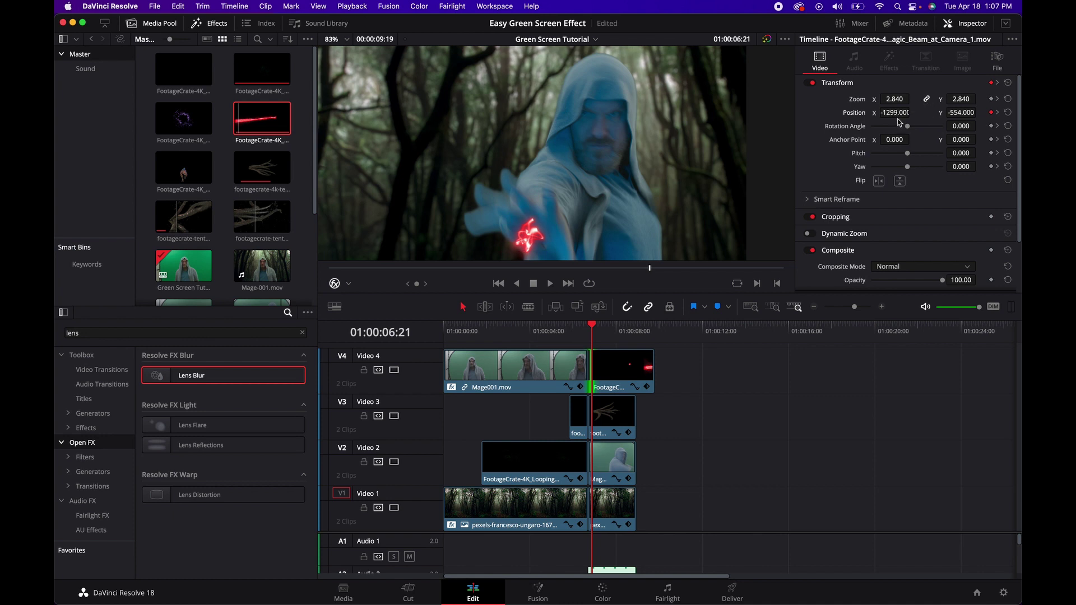
key(super+s)
Scrub the beam's opening frames and keyframe its position to meet the wizard's hand.
drag(415, 285, 412, 286)
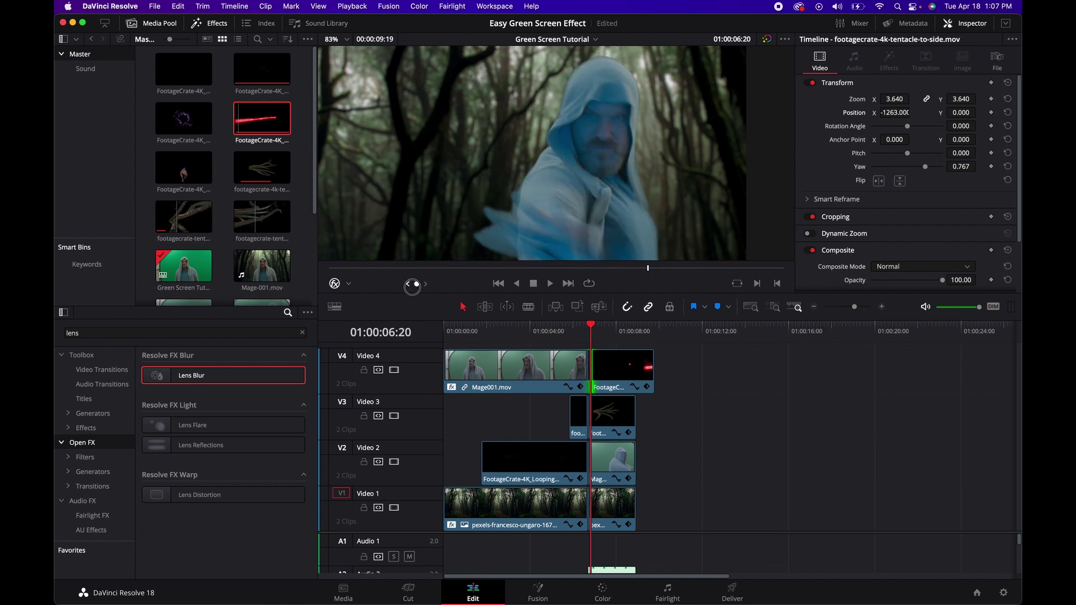
drag(411, 287, 425, 284)
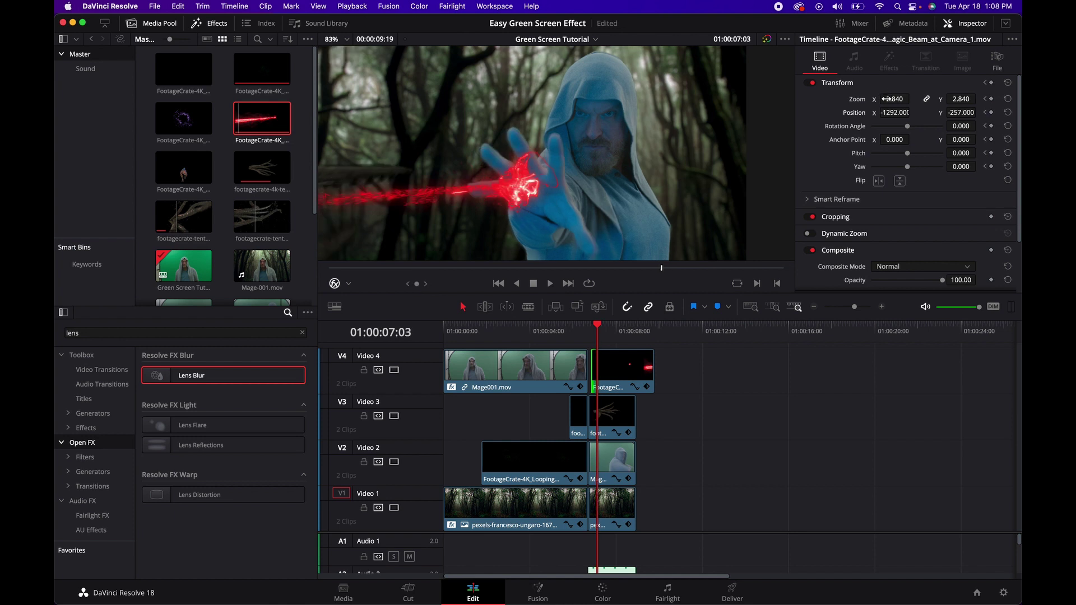
mouse_move(886, 113)
mouse_down()
mouse_move(902, 112)
mouse_move(886, 113)
mouse_up()
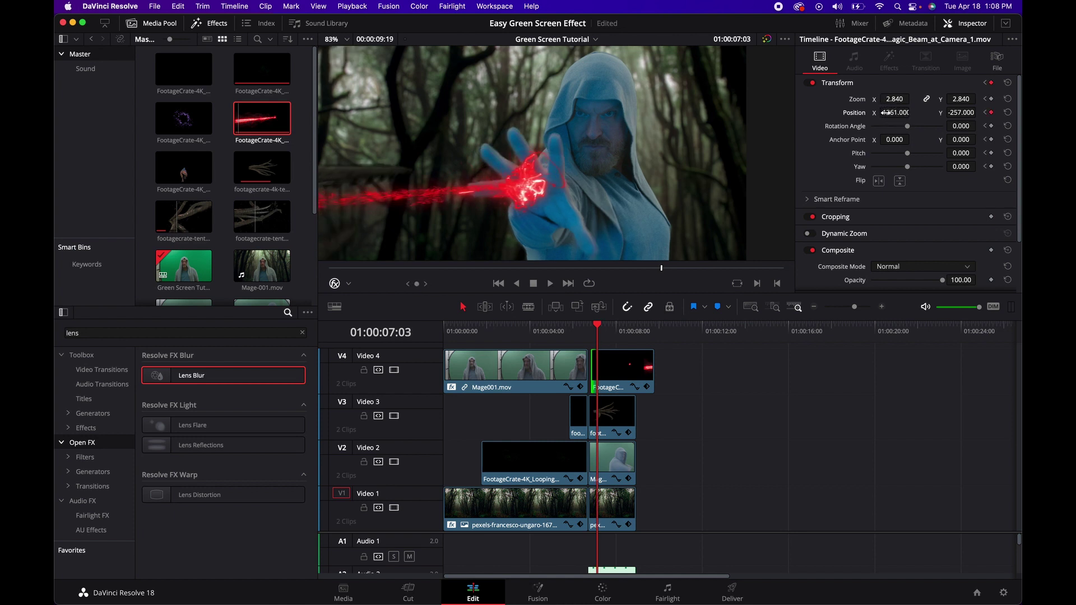
drag(960, 111, 947, 111)
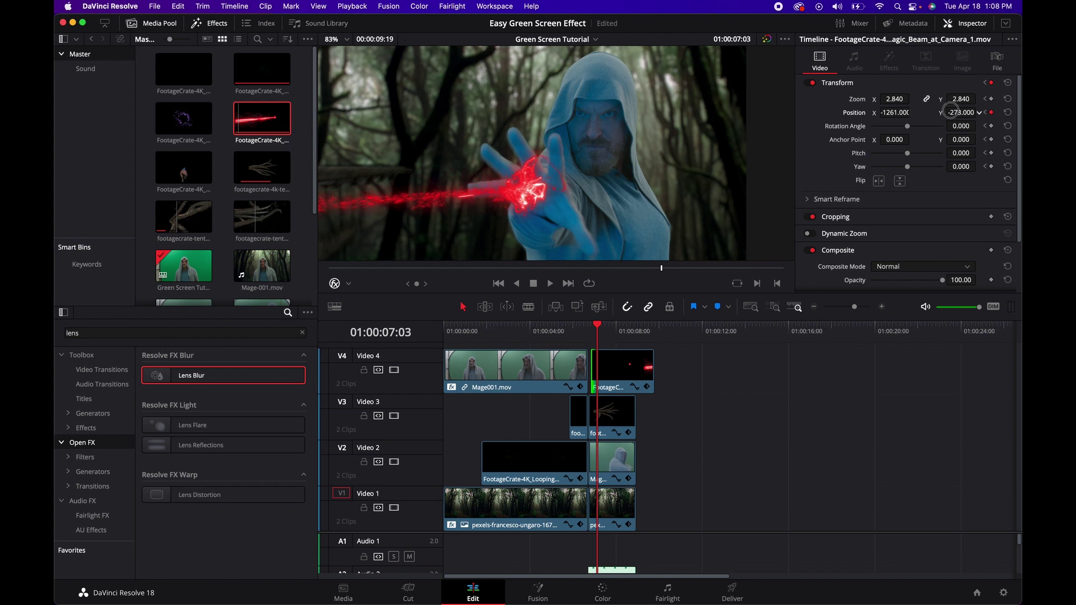
drag(416, 284, 423, 282)
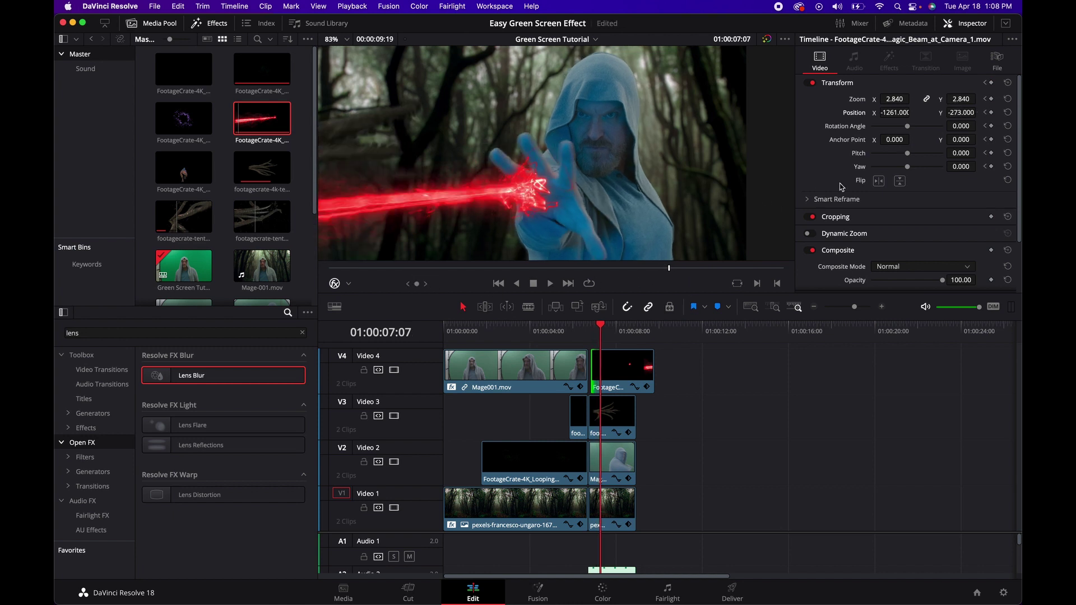
drag(890, 112, 908, 112)
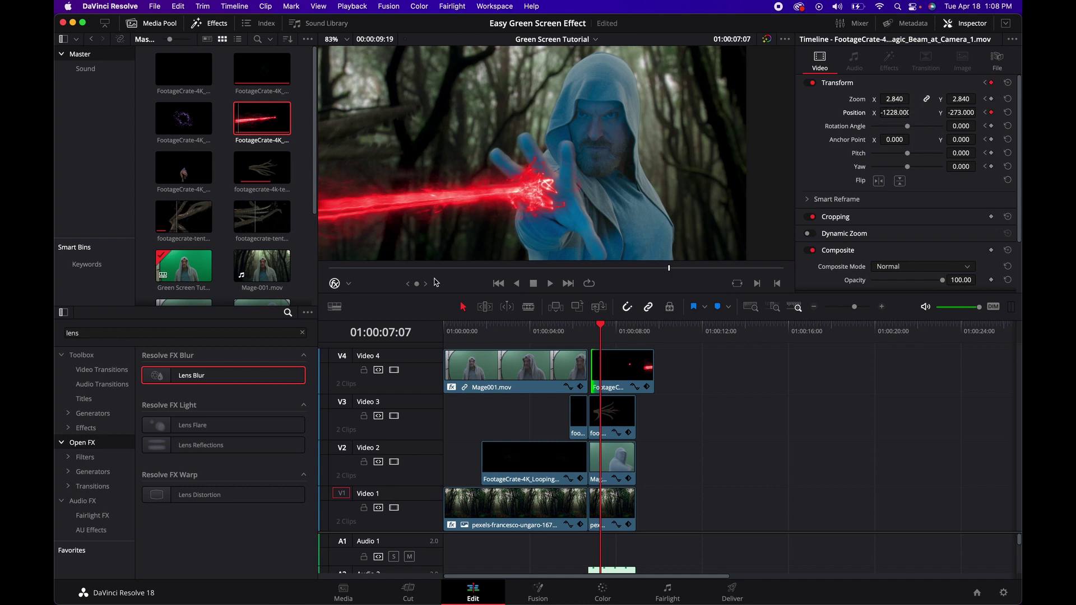
Keyframe the beam onto the hand through 01:00:08:18 (X -1162, Y -316); trim its end to 01:00:08:23.
drag(417, 284, 421, 283)
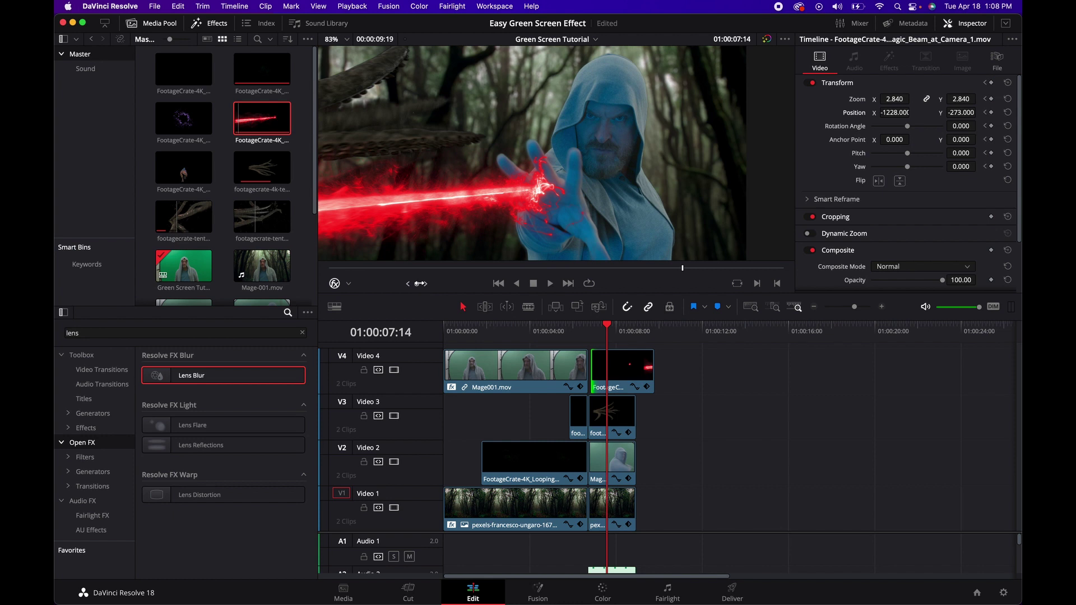
drag(882, 113, 951, 105)
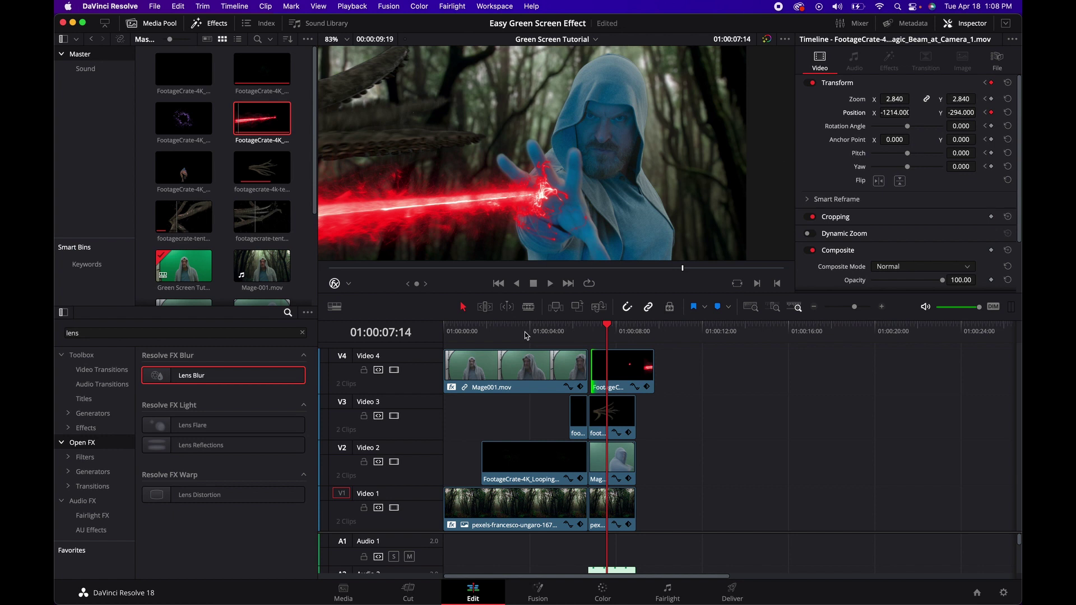
drag(420, 284, 425, 284)
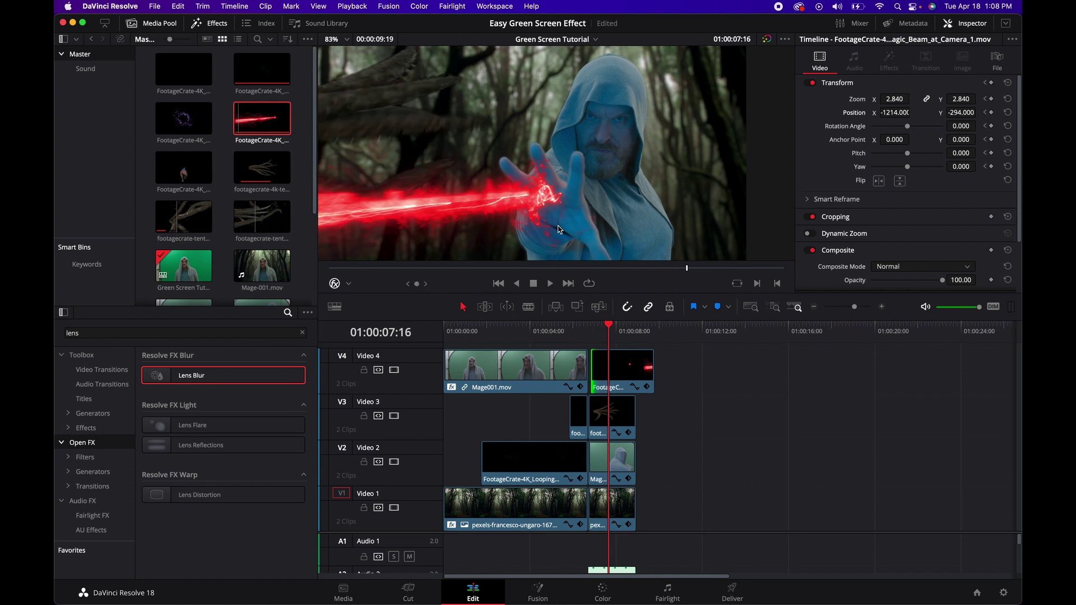
drag(886, 112, 966, 114)
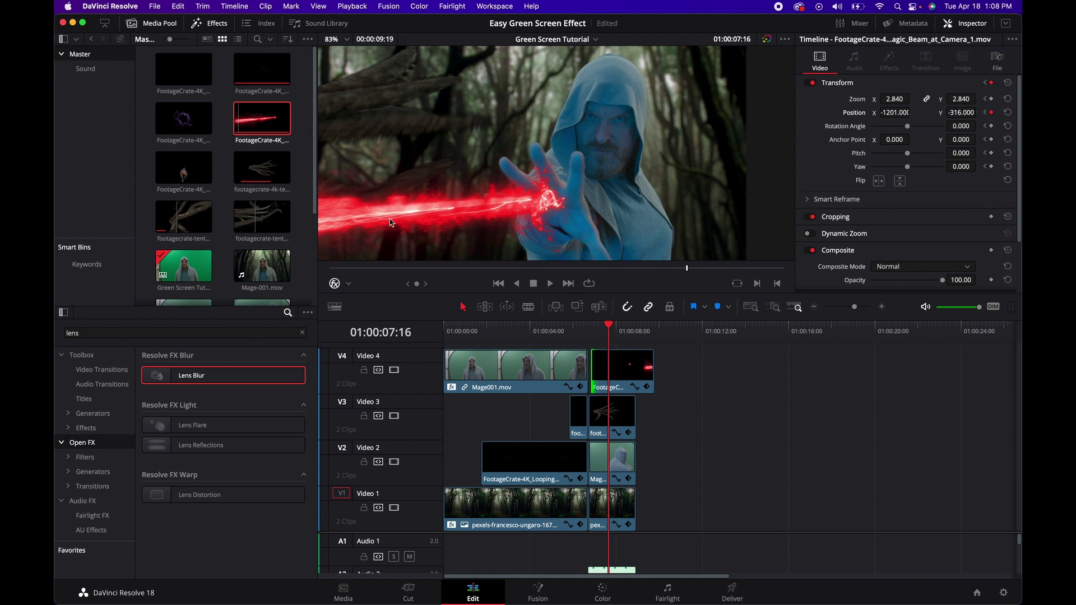
drag(413, 283, 455, 284)
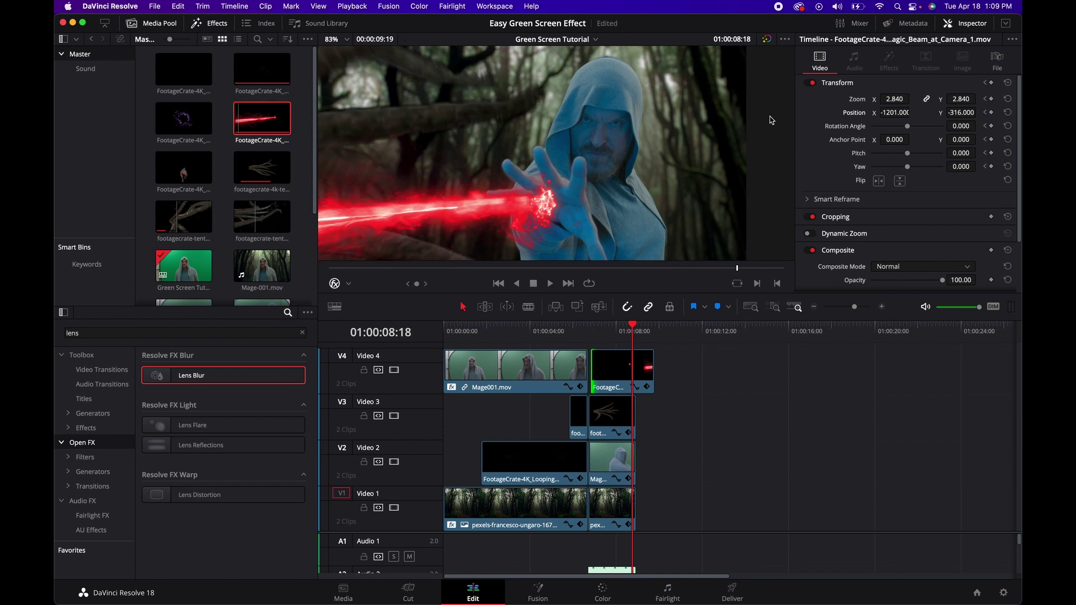
drag(895, 112, 914, 111)
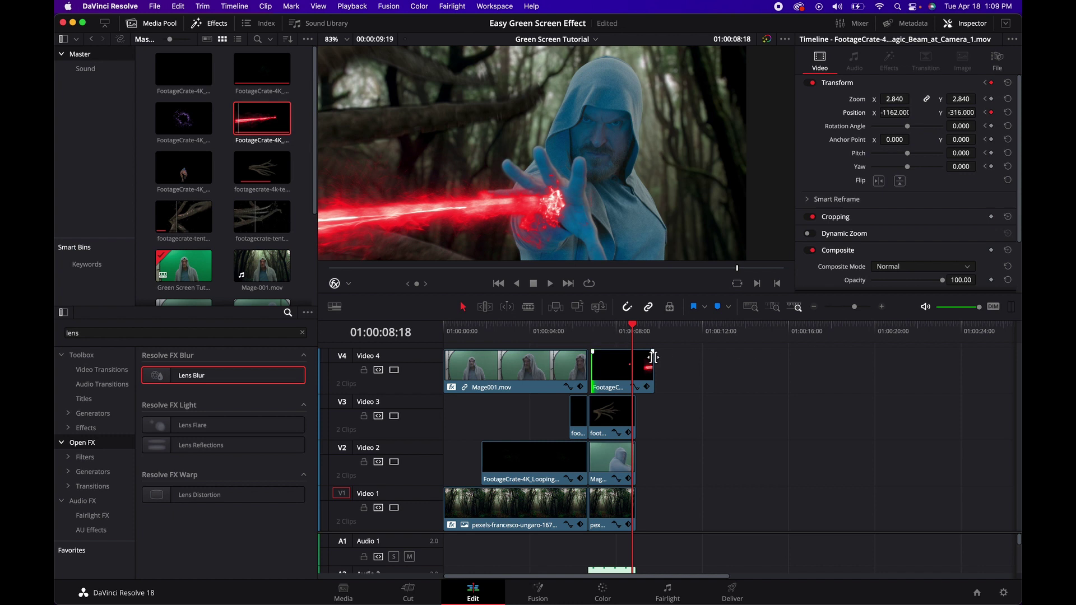
drag(653, 358, 615, 357)
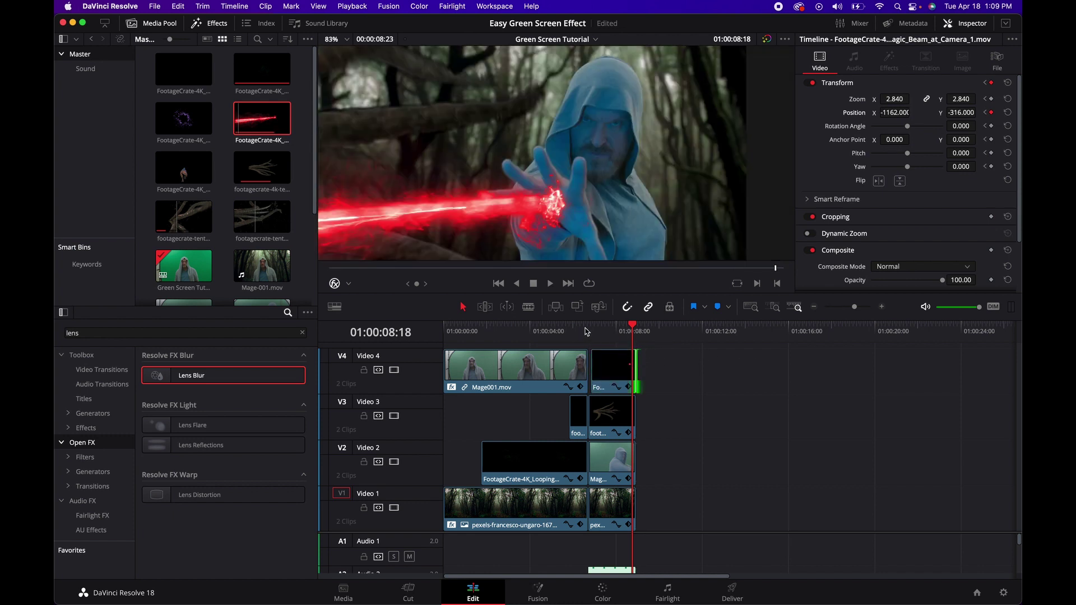
click(591, 330)
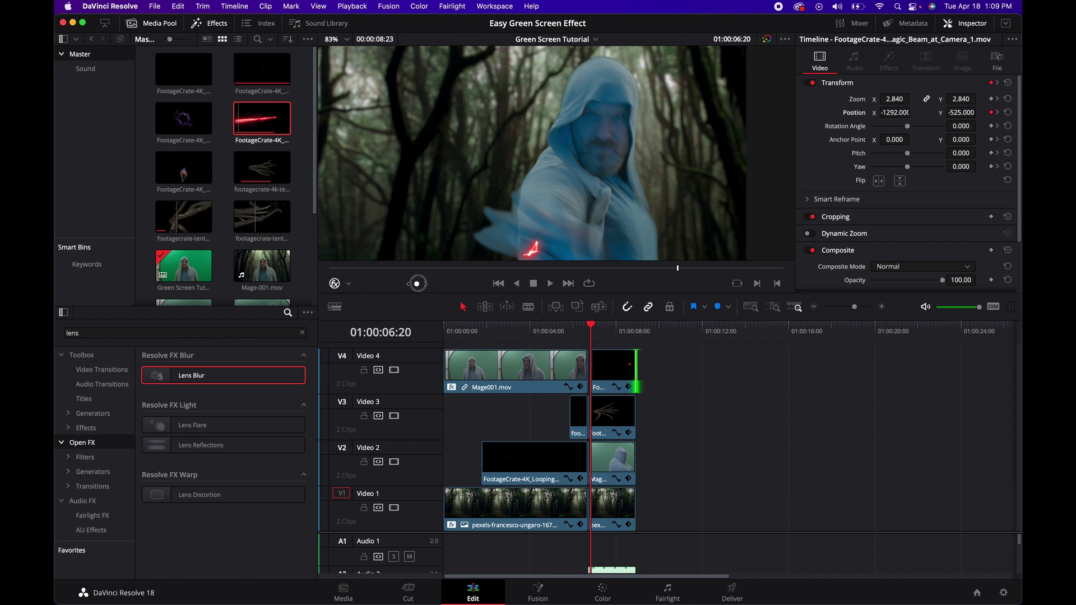
Scrub back over the beam's motion, then move to the Color page on the Magic Beam clip.
drag(417, 284, 462, 282)
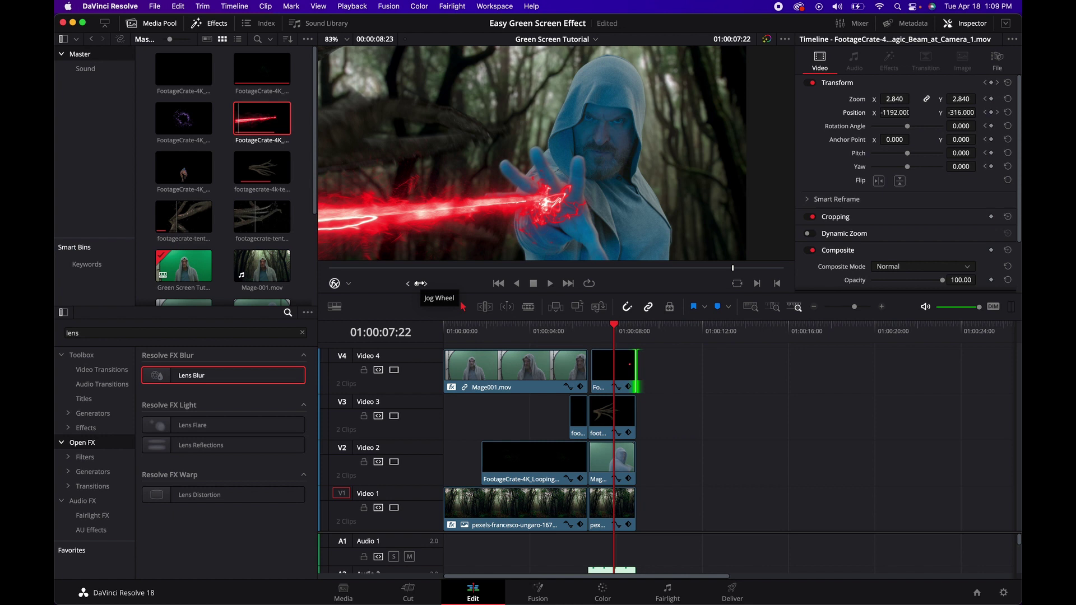
click(604, 590)
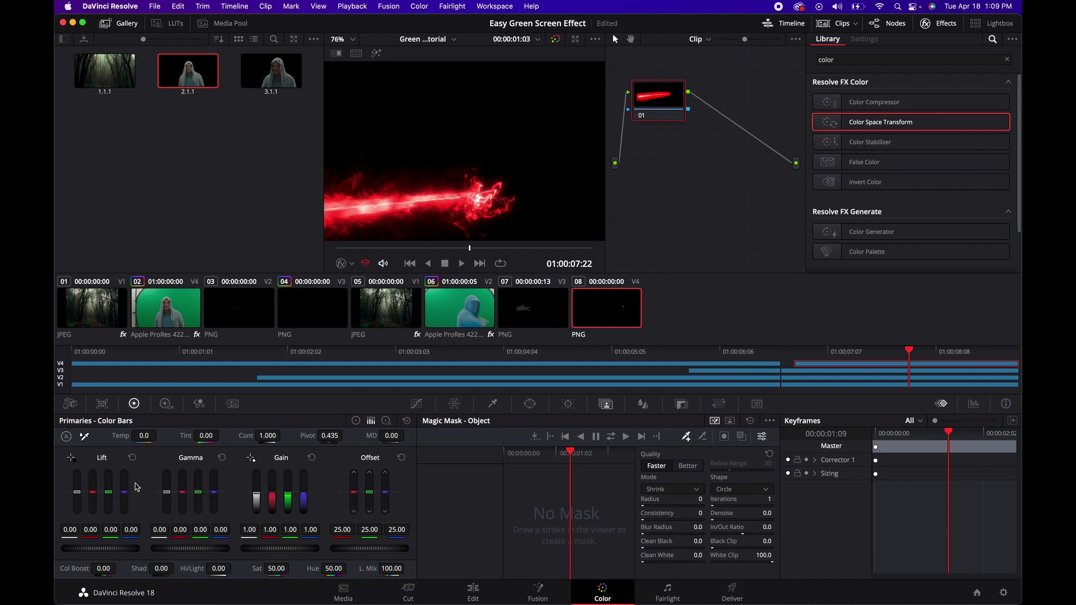
Lower red Gain, raise blue Gain to 1.54, blue Gamma to 0.24 and green Gamma, then return to Edit.
drag(273, 492, 262, 543)
mouse_move(306, 496)
mouse_down()
mouse_move(308, 467)
mouse_move(291, 497)
mouse_move(302, 489)
mouse_up()
drag(214, 495, 232, 459)
drag(197, 497, 199, 493)
click(471, 588)
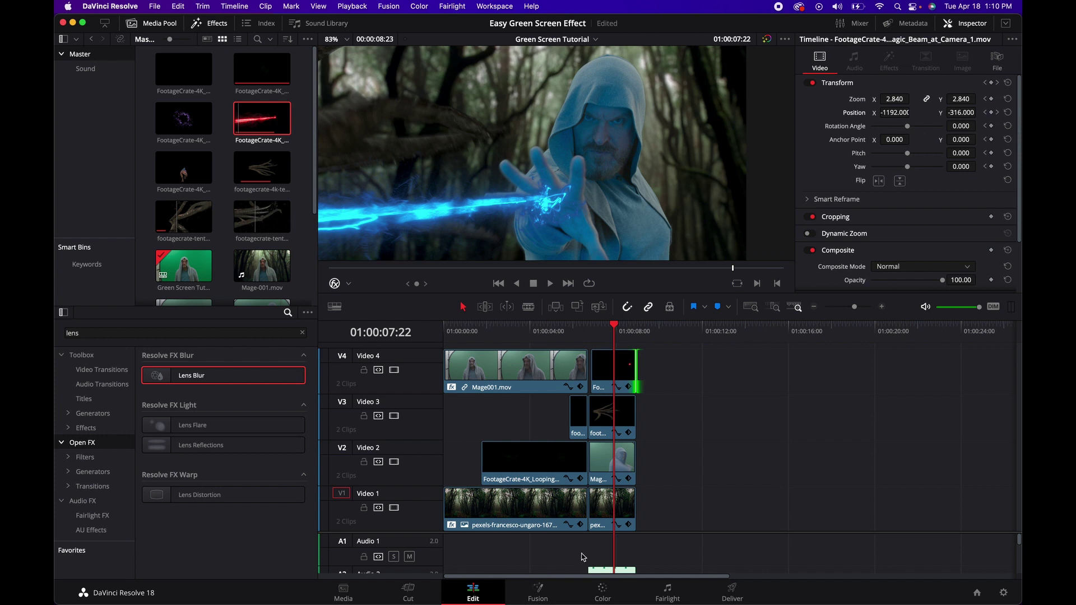
Set the Magic Beam clip's Inspector Composite Mode to Screen at 100 opacity.
click(603, 381)
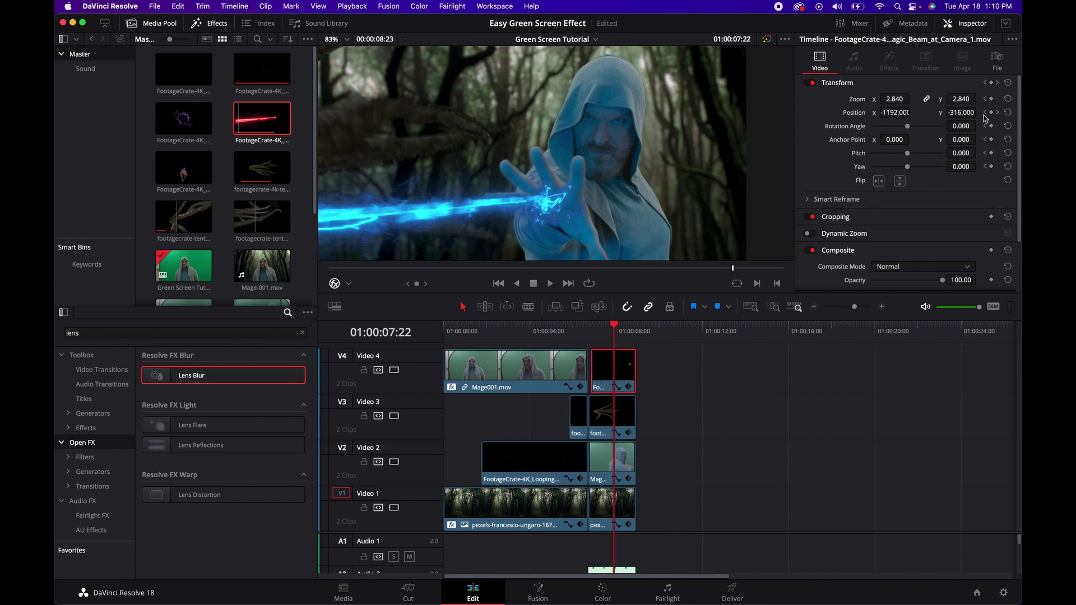
click(926, 269)
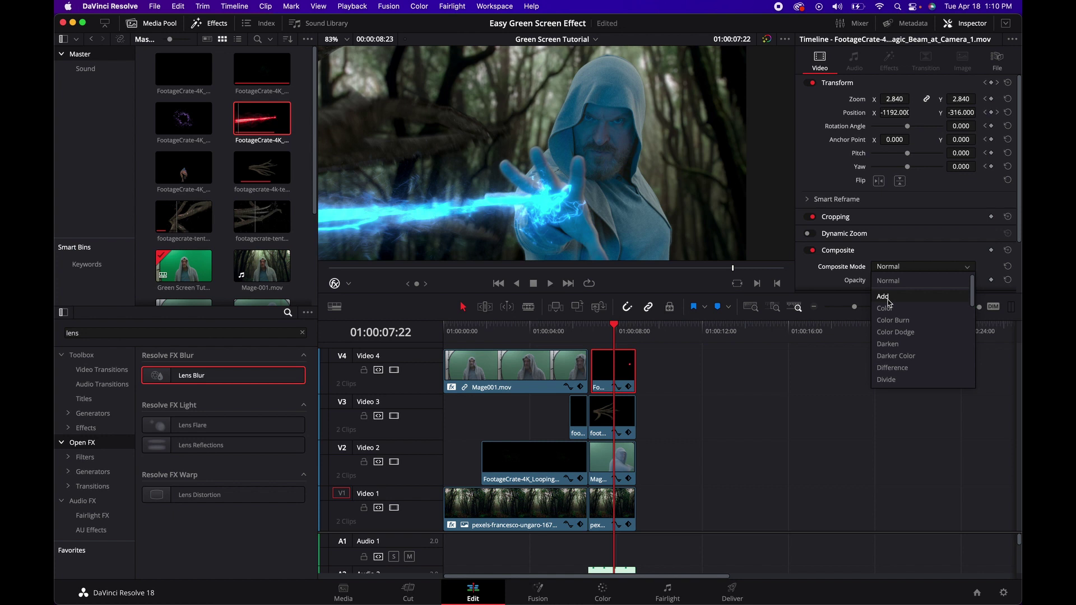
scroll(890, 305, down, 6)
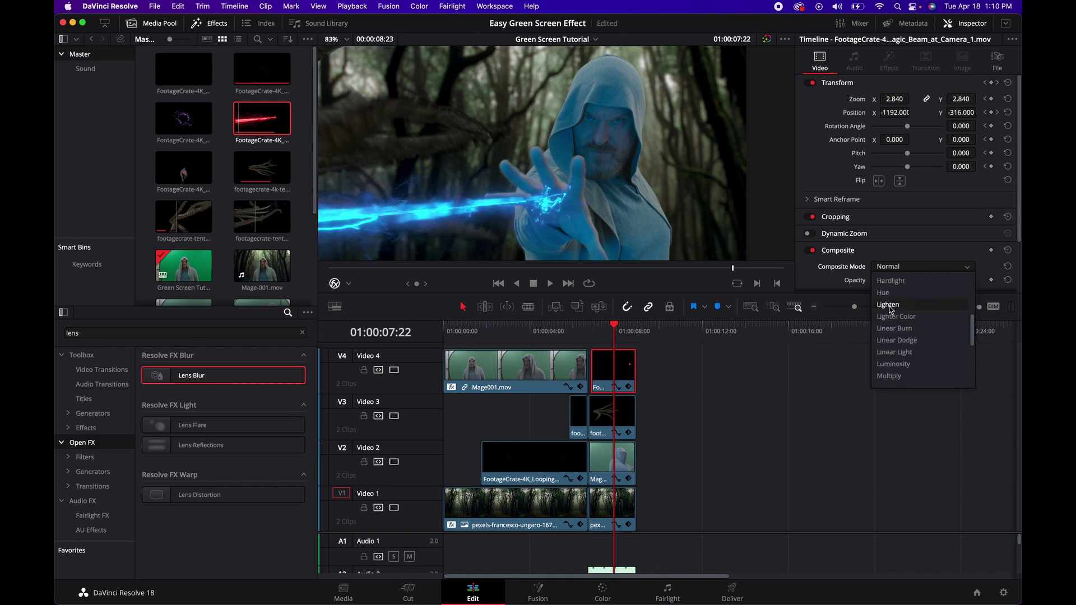
scroll(890, 312, down, 3)
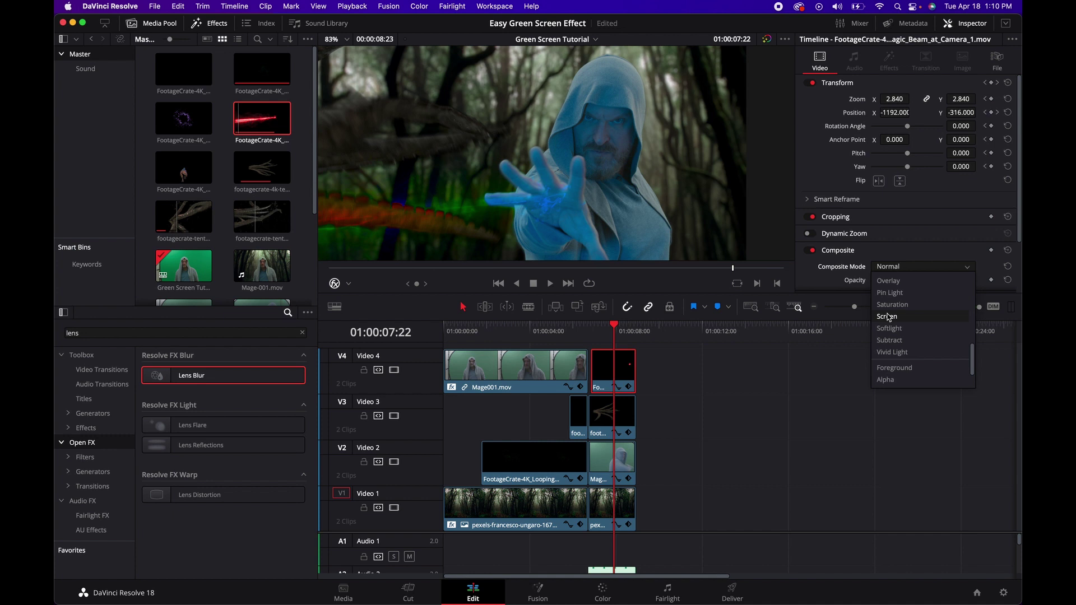
click(888, 319)
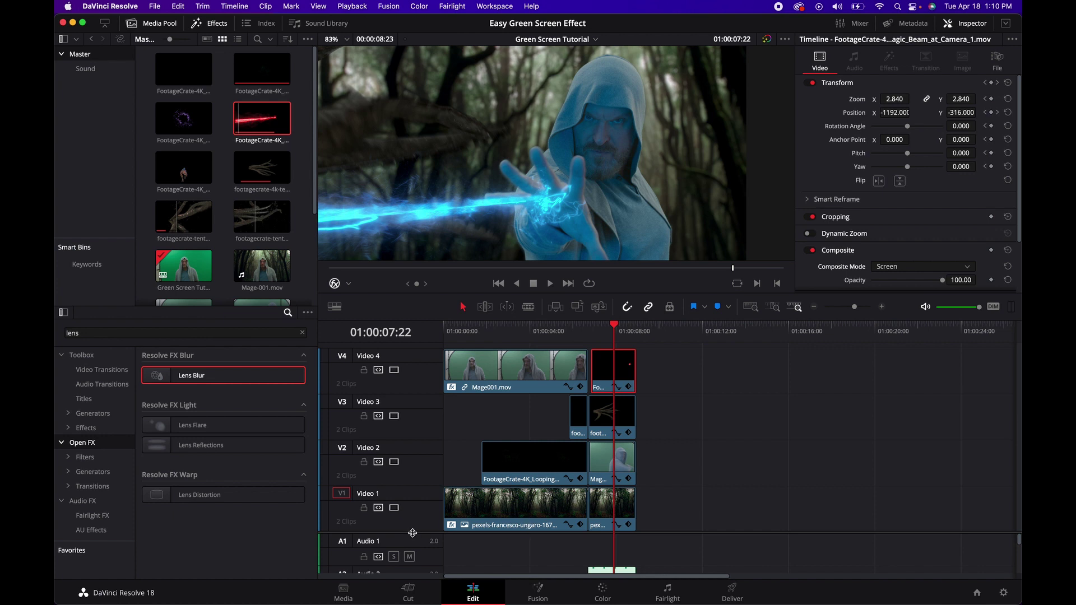
scroll(415, 538, up, 2)
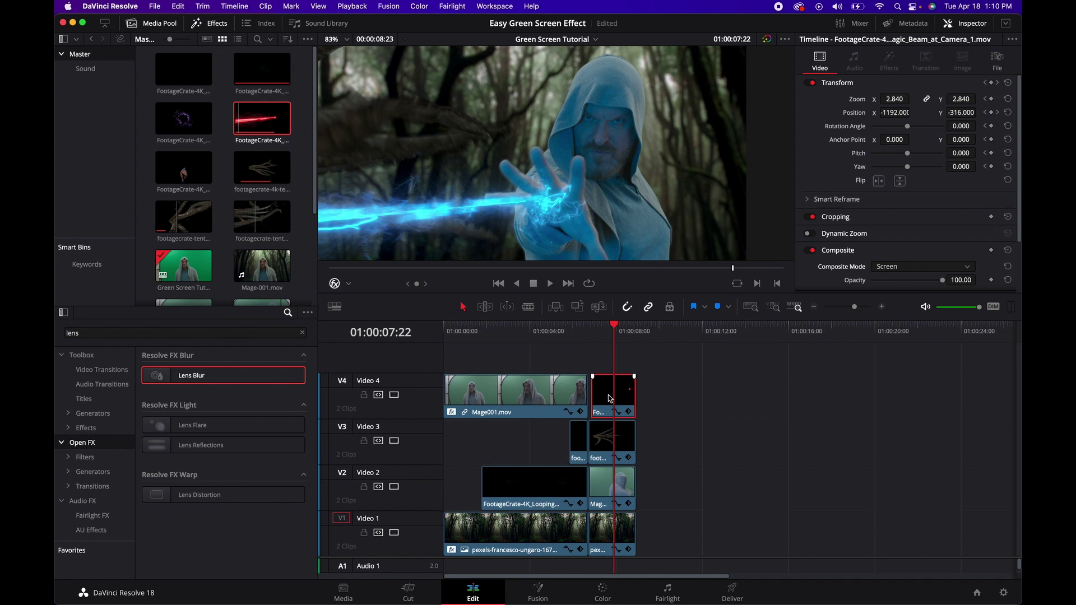
Drag the Magic Beam clip from V4 onto a new top track, then scrub back to preview the glow.
click(651, 332)
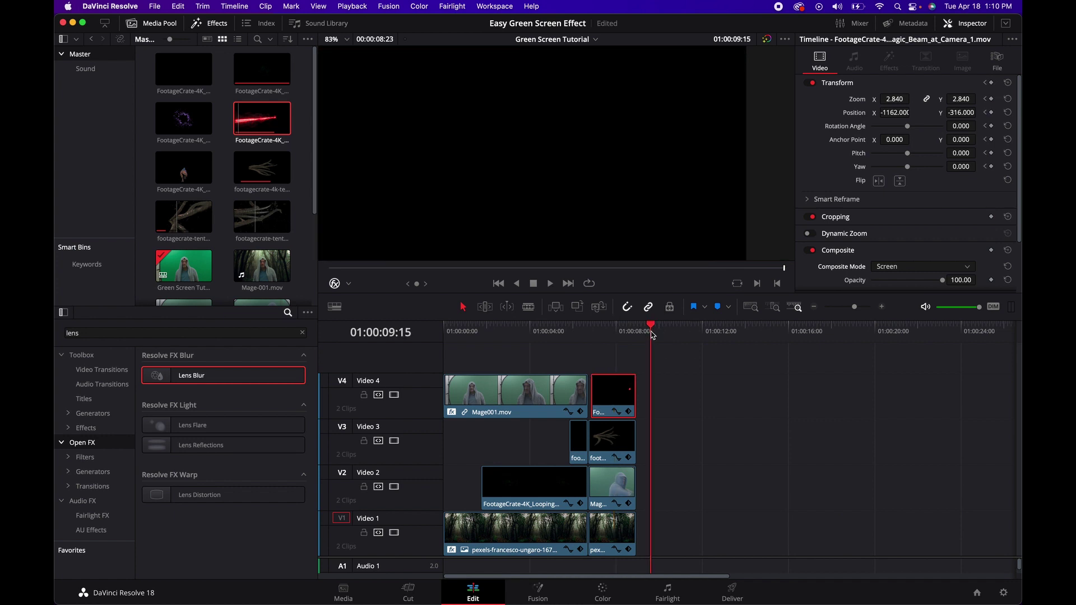
click(697, 331)
drag(627, 390, 610, 329)
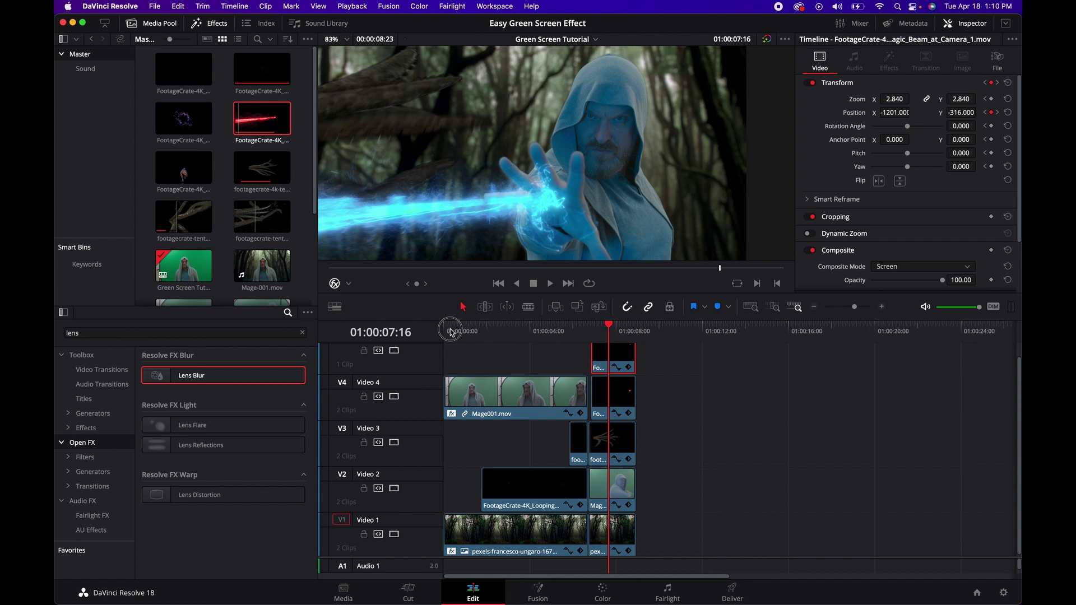
drag(451, 330, 617, 335)
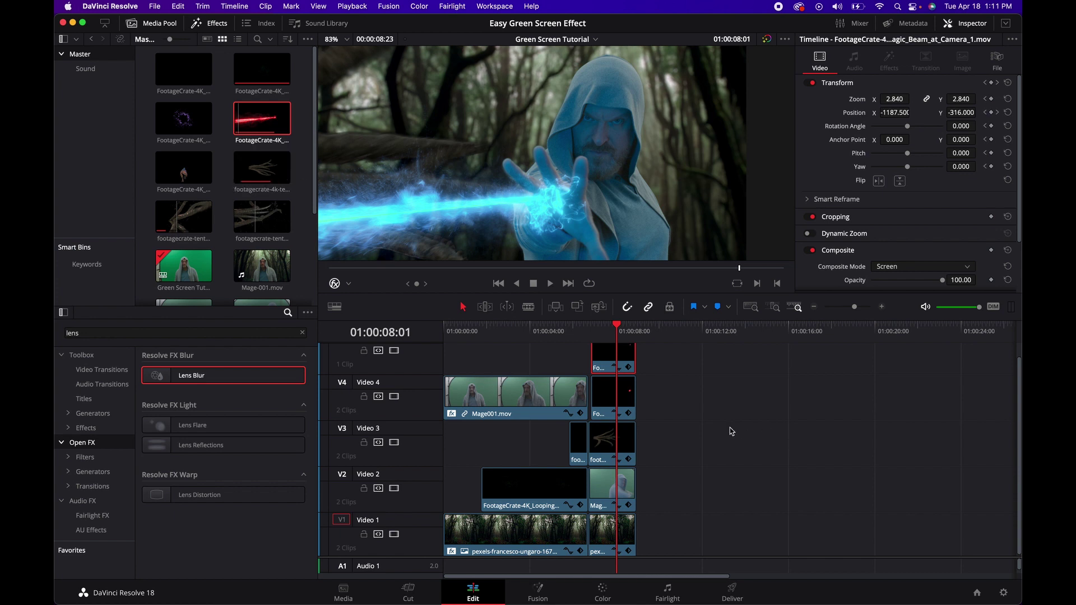
Move the tentacle clip from Video 3 to the top track above the beam, then scrub to check it.
click(609, 442)
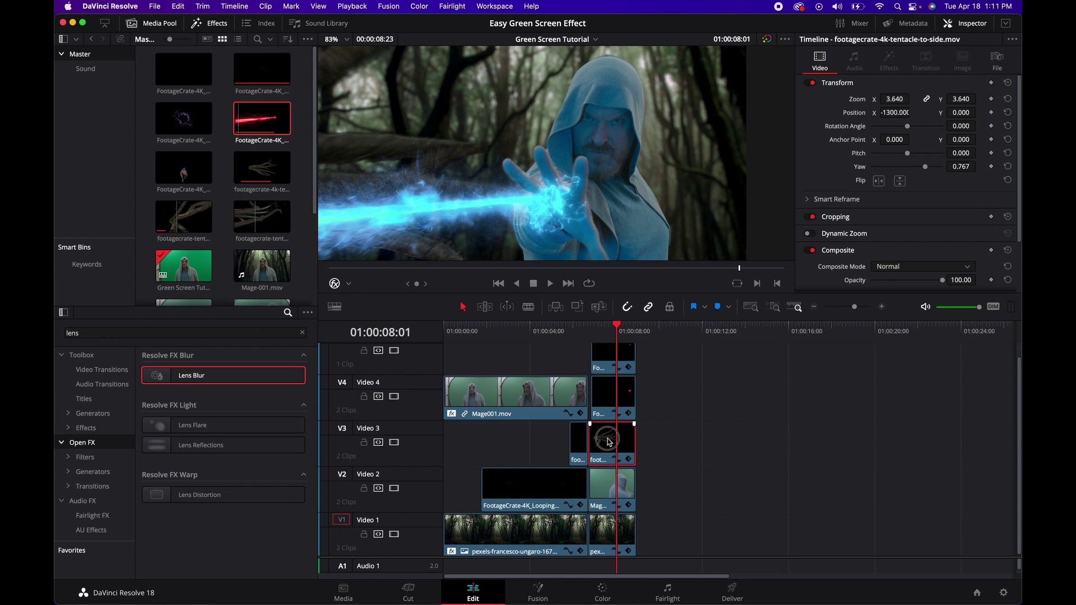
drag(610, 443, 689, 443)
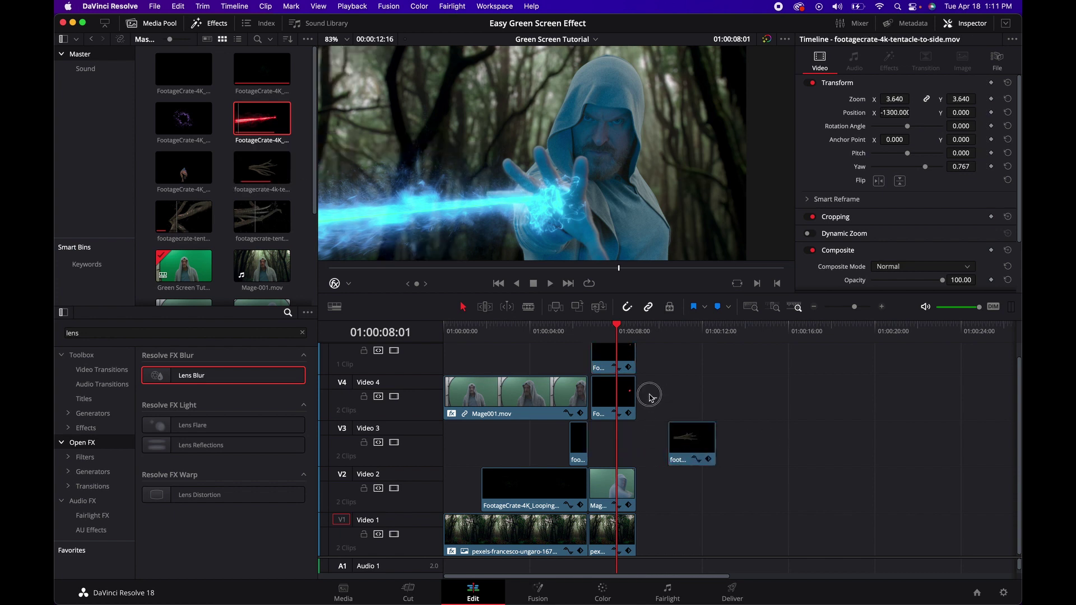
drag(655, 398, 612, 389)
drag(681, 434, 616, 367)
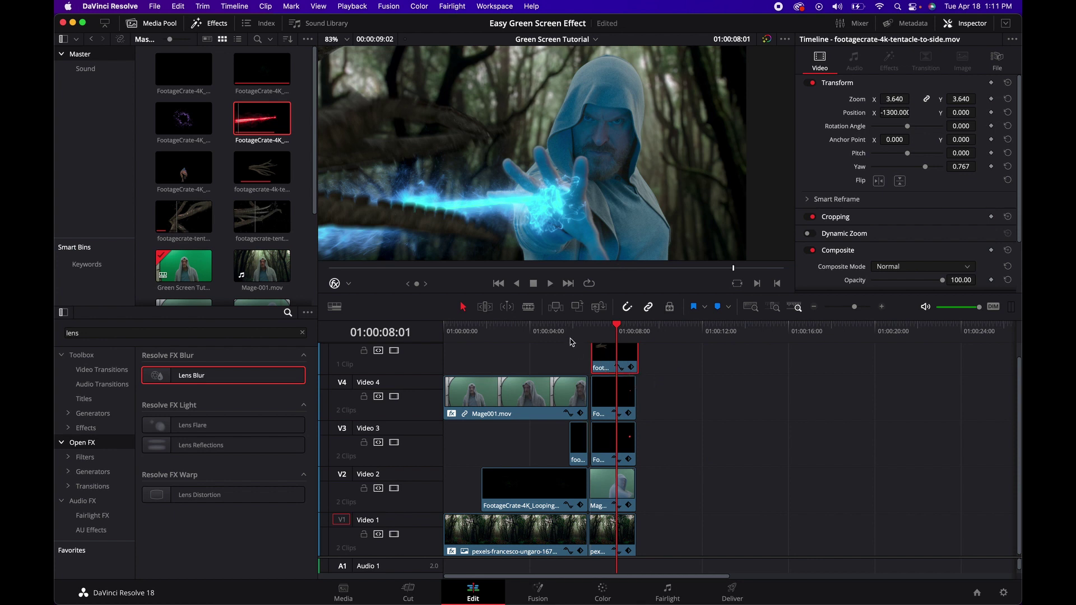
drag(562, 331, 637, 334)
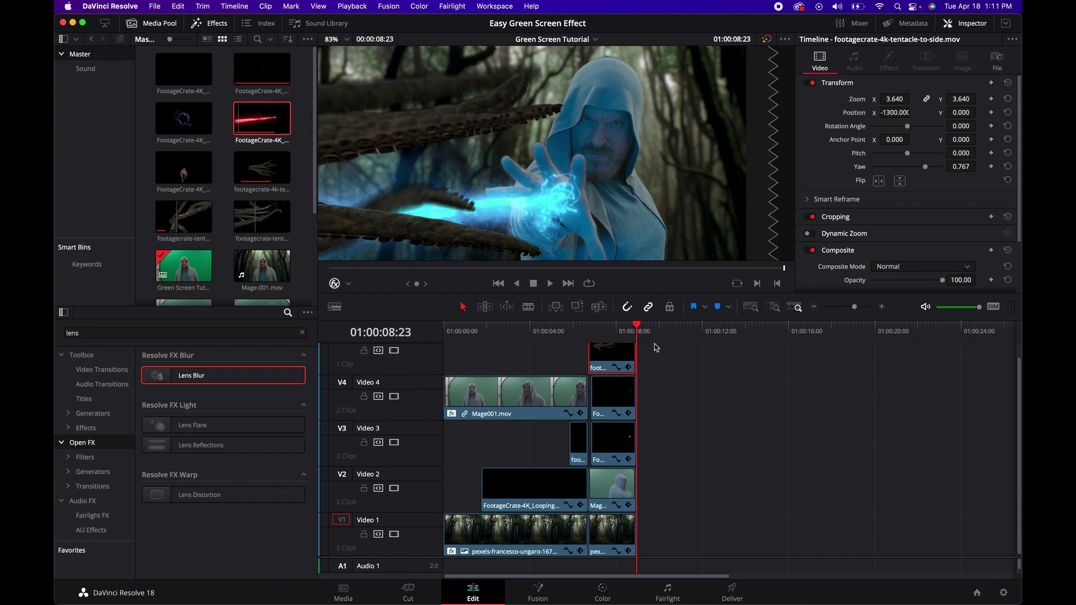